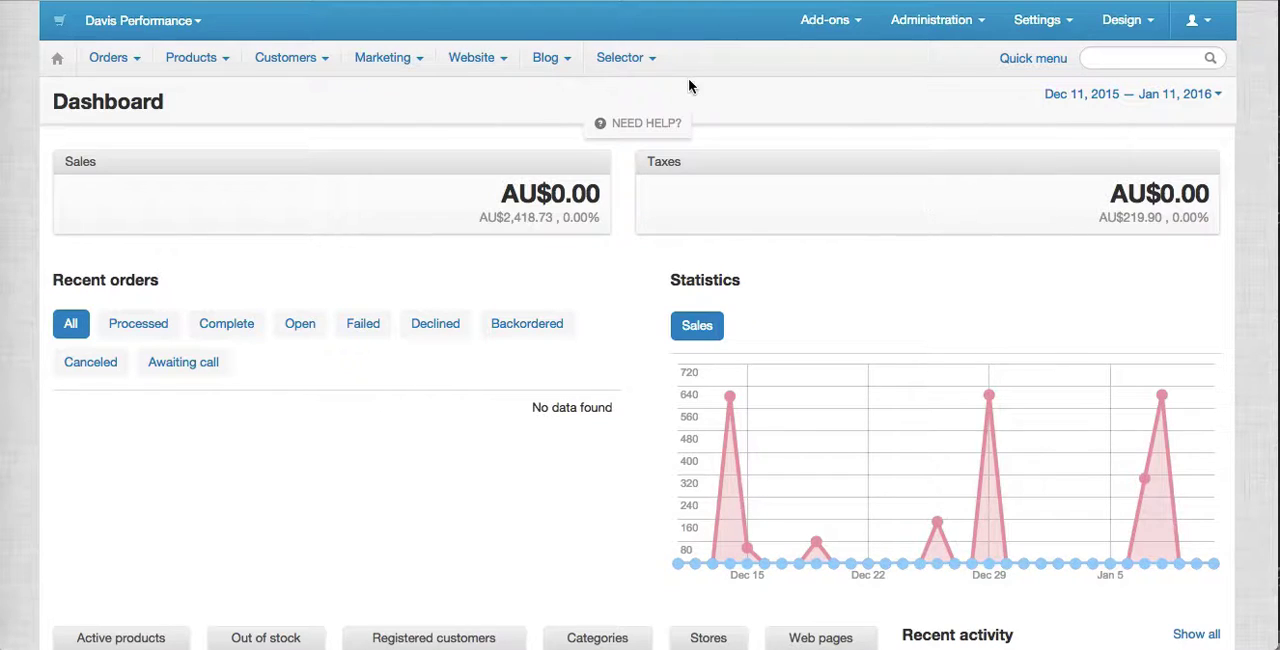
Open the Model feature from the Selector's feature list and review its position, name and options settings.
click(624, 58)
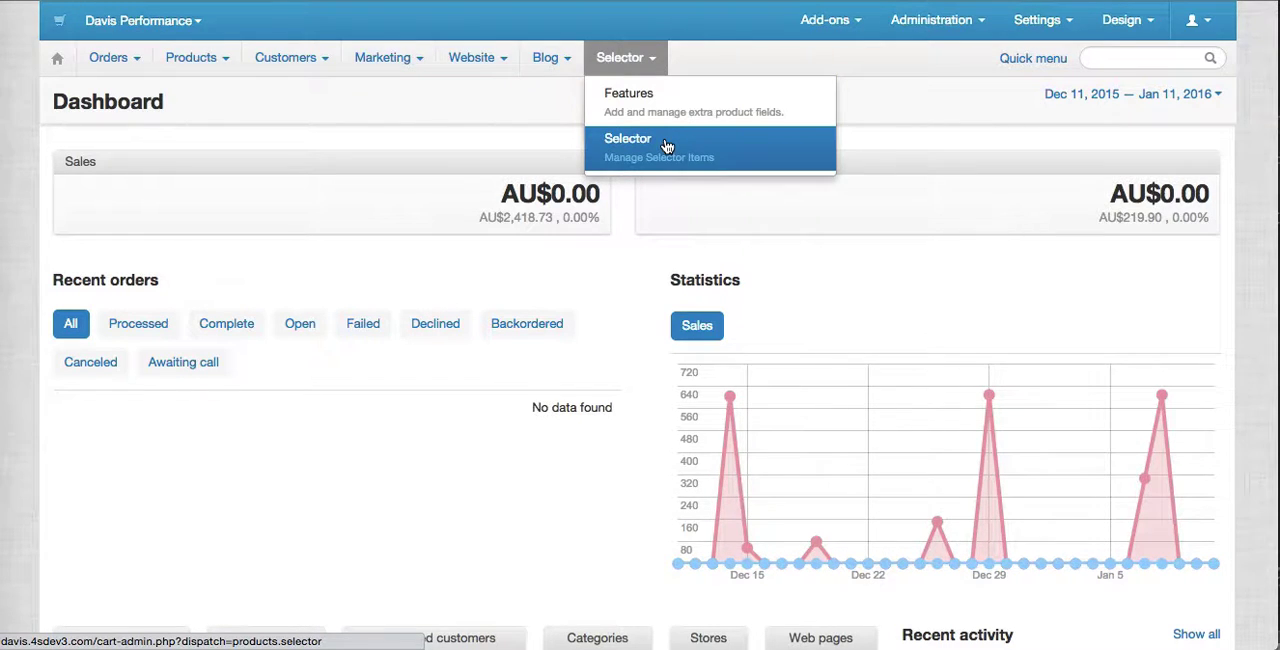
click(659, 110)
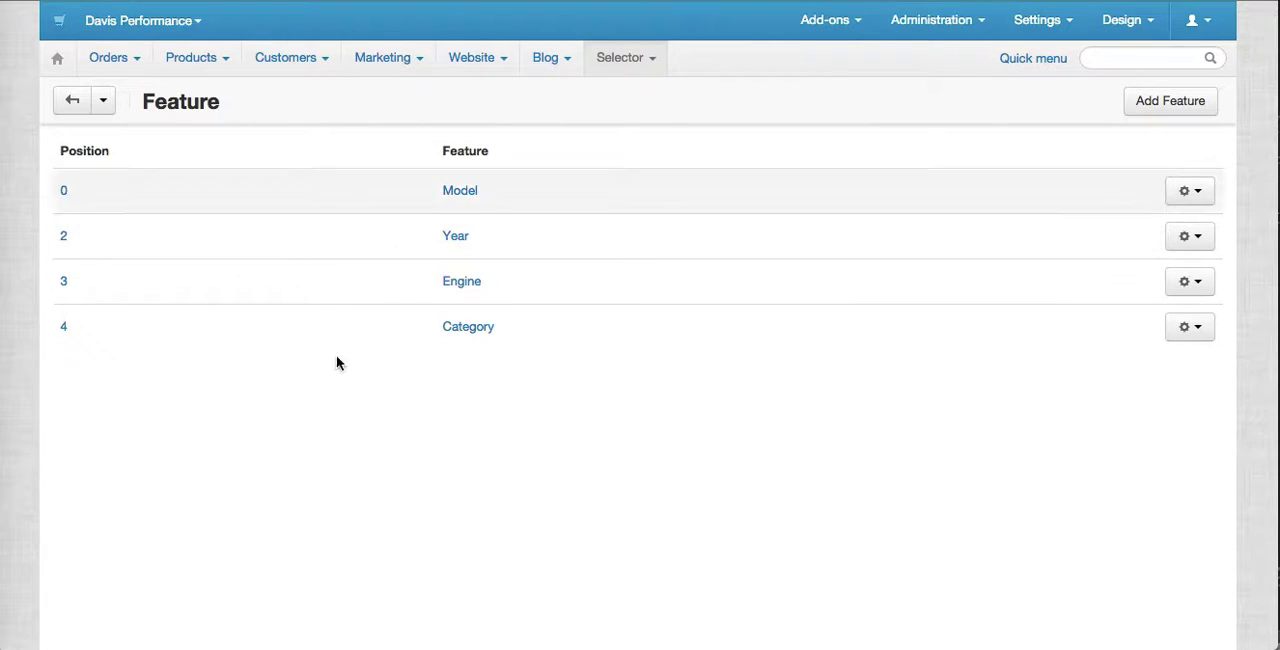
click(459, 193)
scroll(451, 449, down, 2)
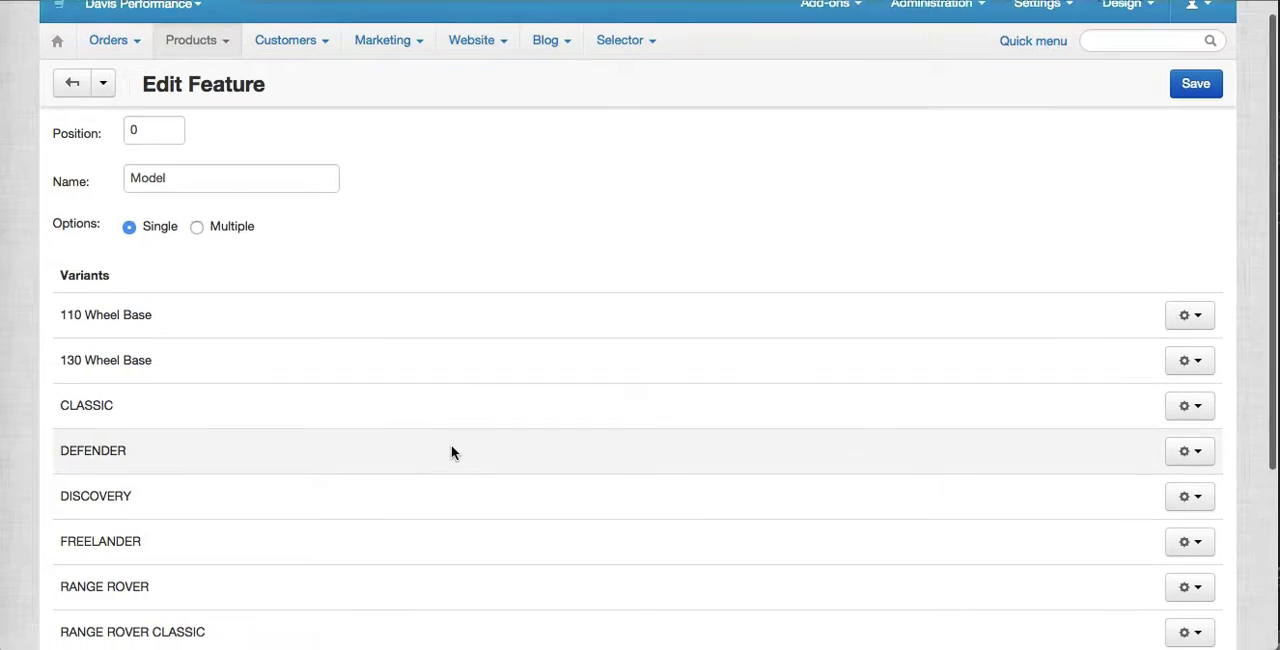
scroll(250, 170, up, 1)
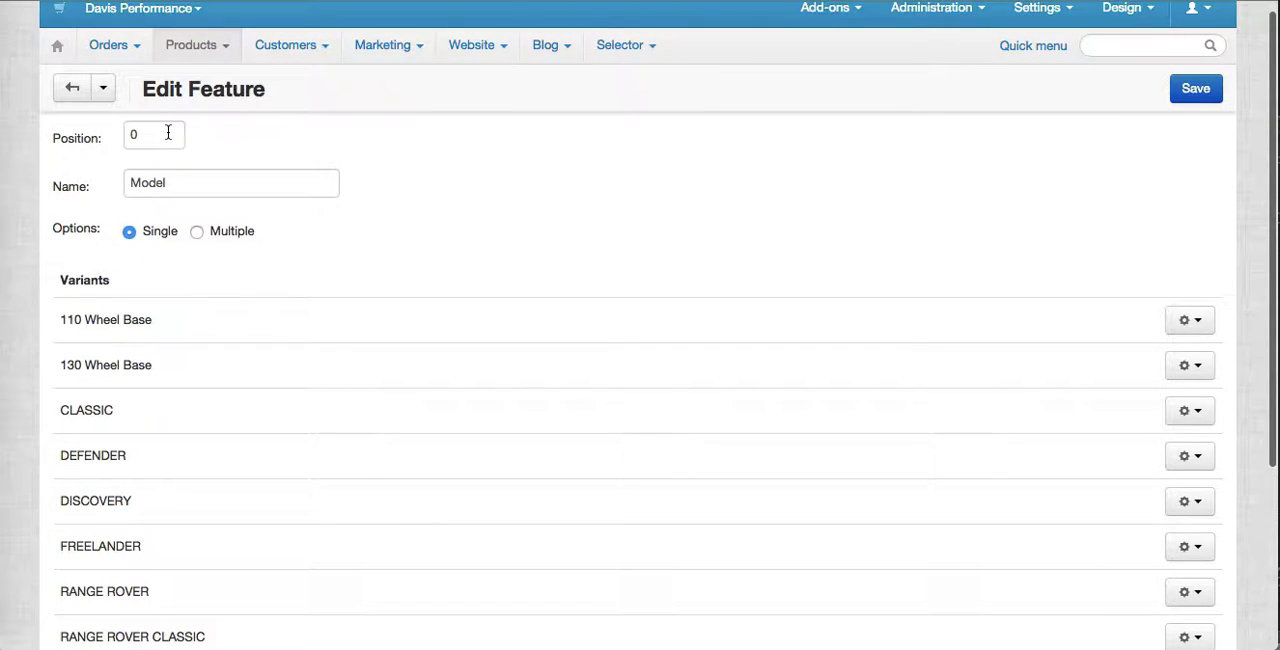
double_click(187, 191)
click(349, 260)
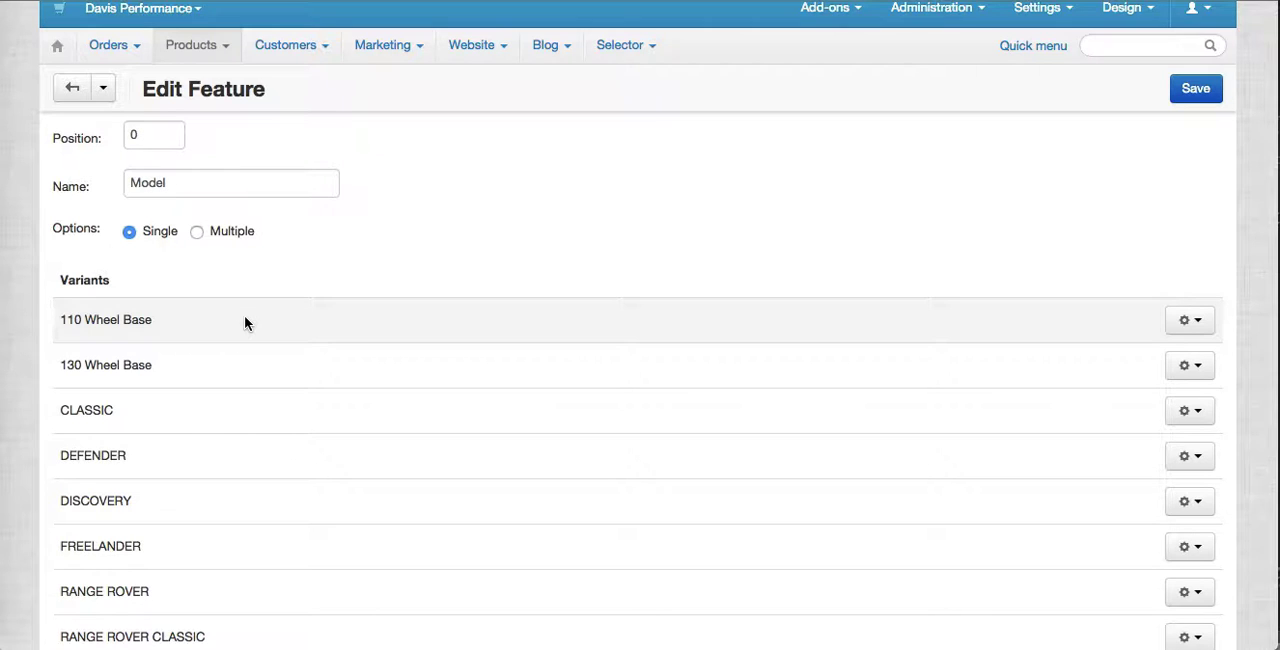
Examine the Model feature's list of variants and the actions available for the 110 Wheel Base variant.
scroll(302, 439, down, 2)
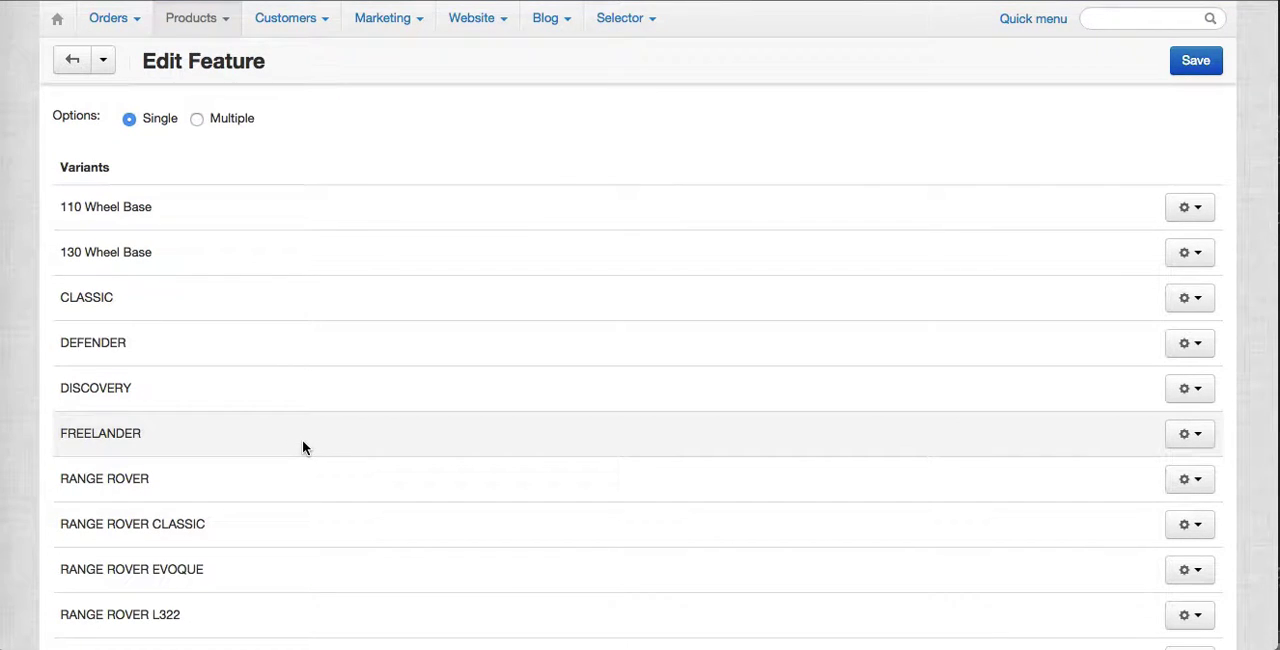
scroll(286, 383, down, 3)
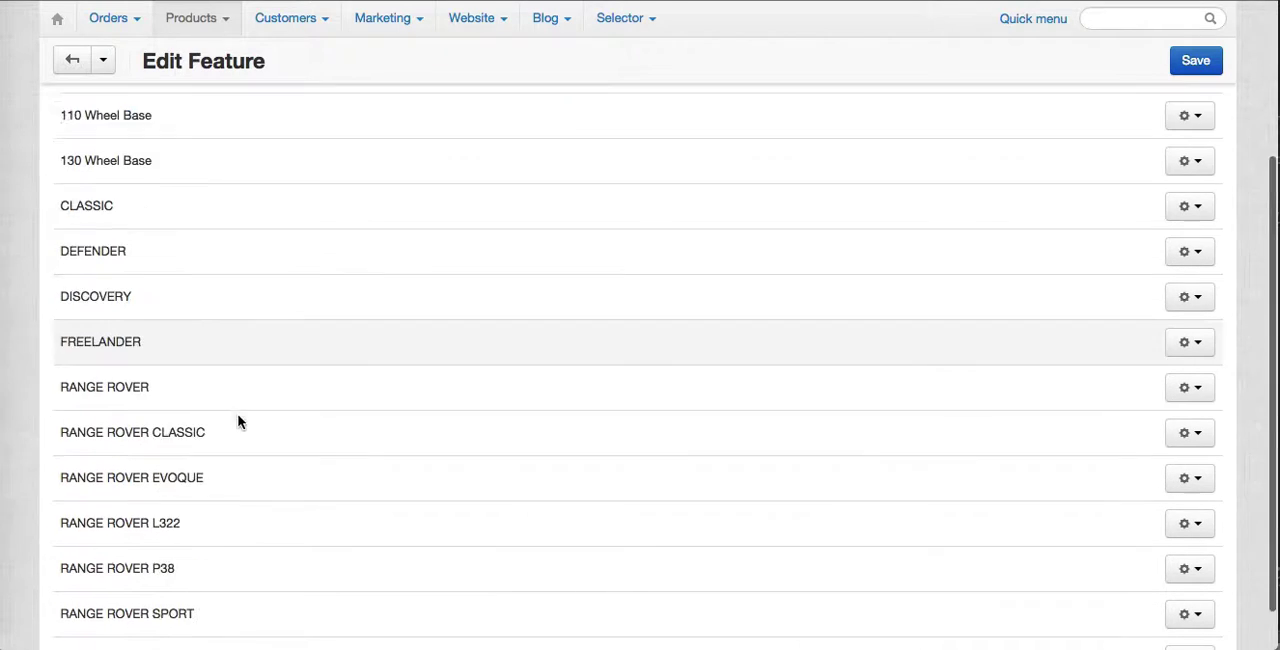
scroll(211, 291, up, 3)
scroll(228, 432, up, 2)
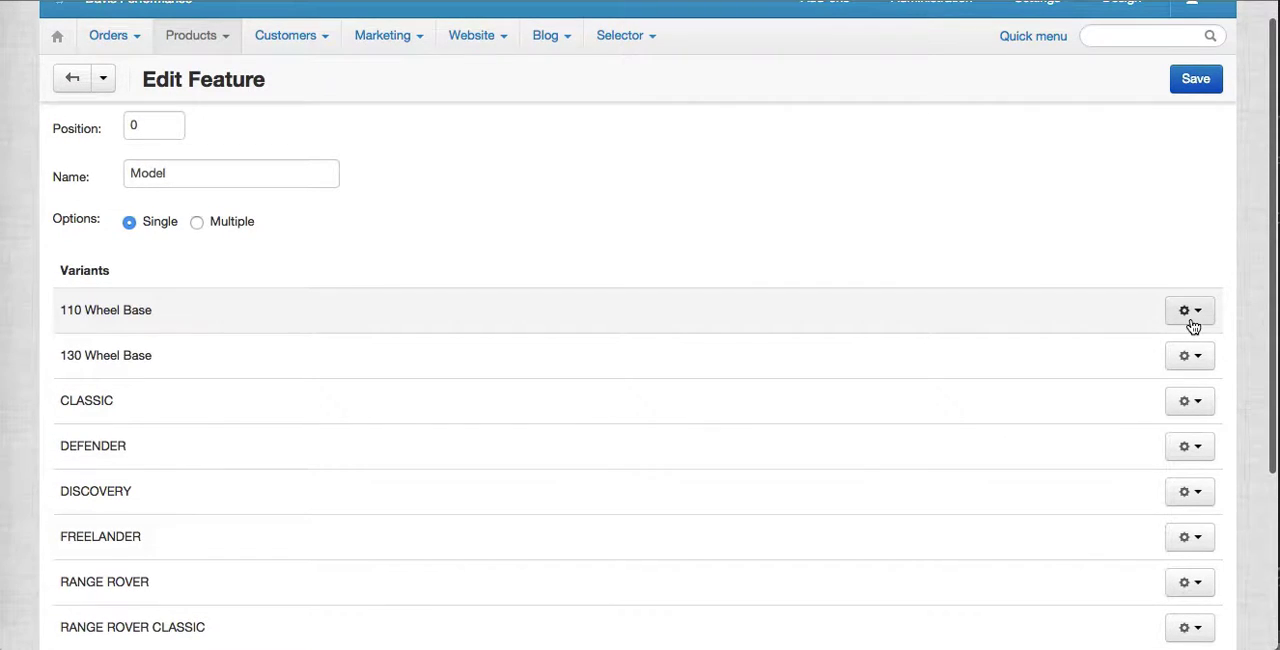
click(1189, 310)
click(1019, 213)
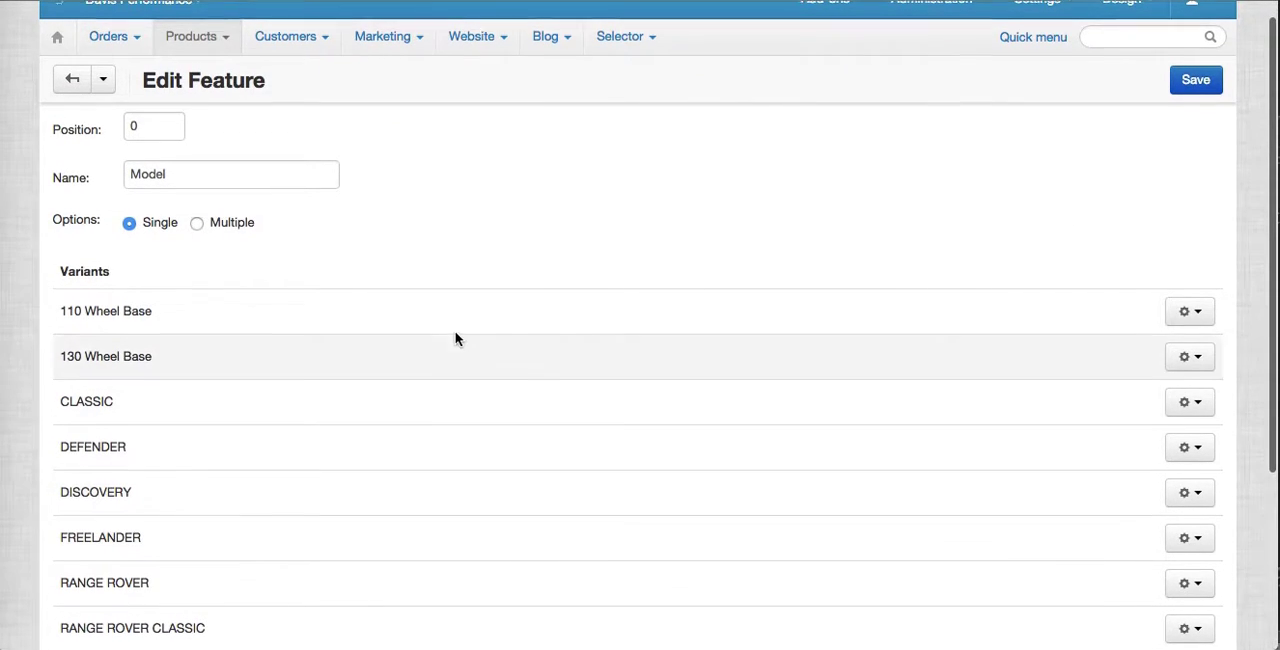
scroll(457, 337, up, 1)
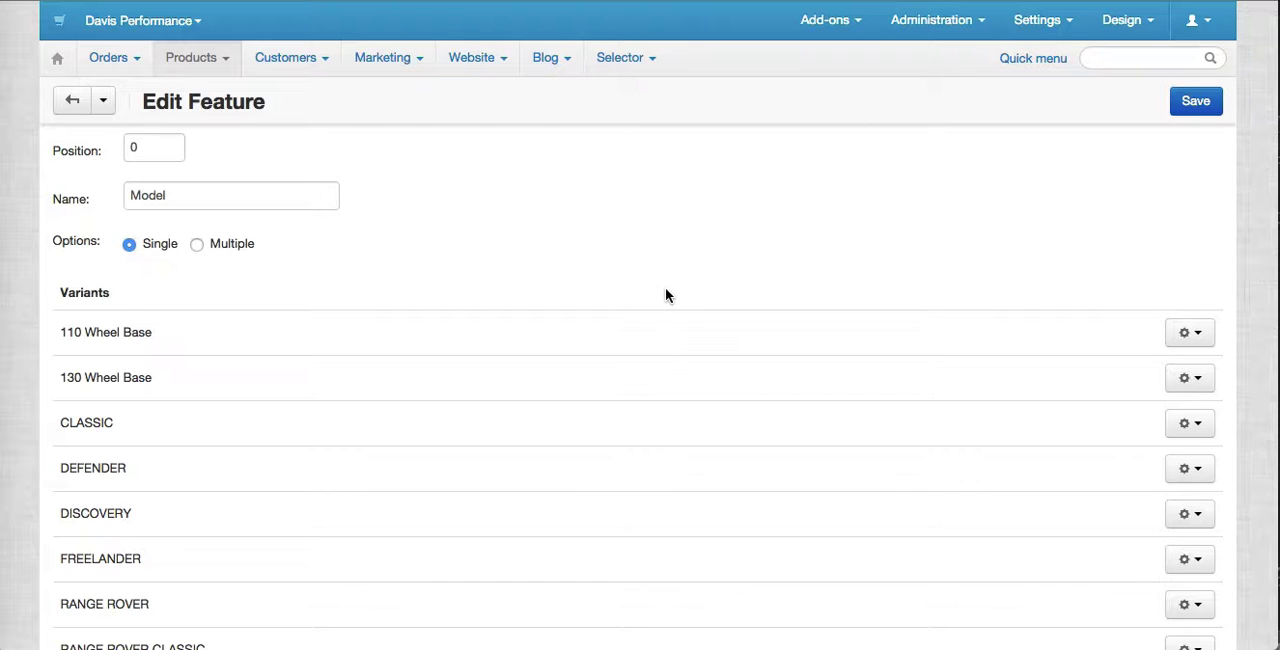
Go to the list of Selector items and start adding a new selector.
mouse_move(211, 64)
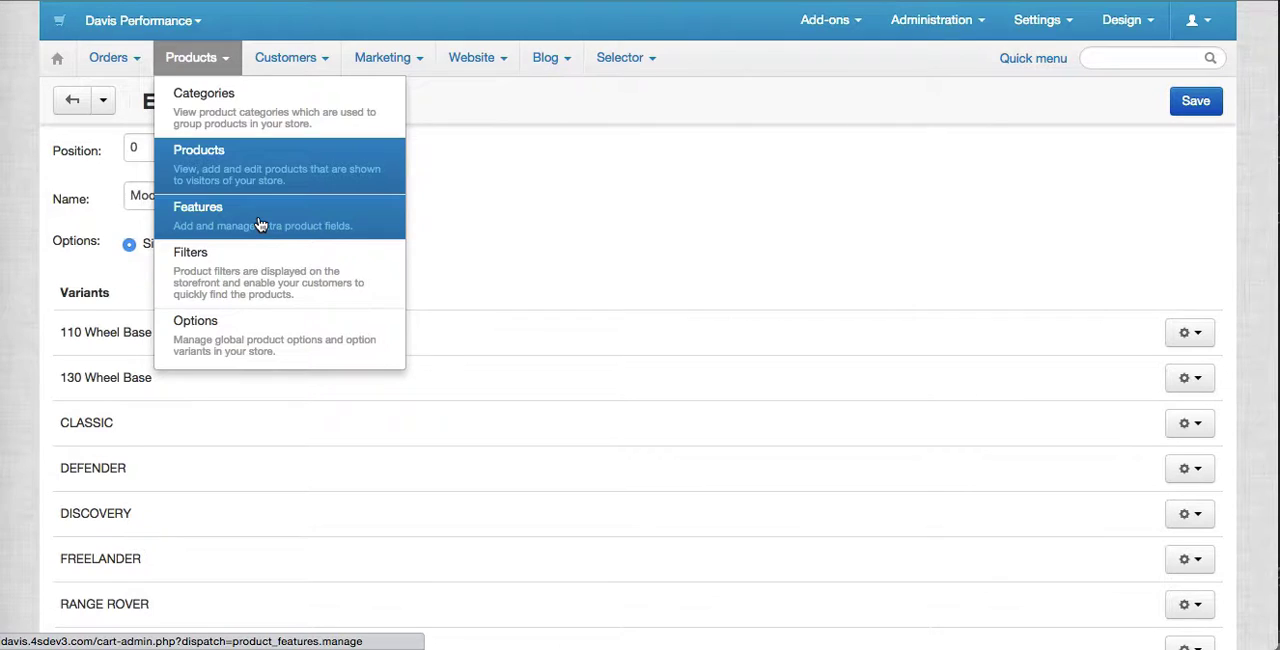
mouse_move(614, 57)
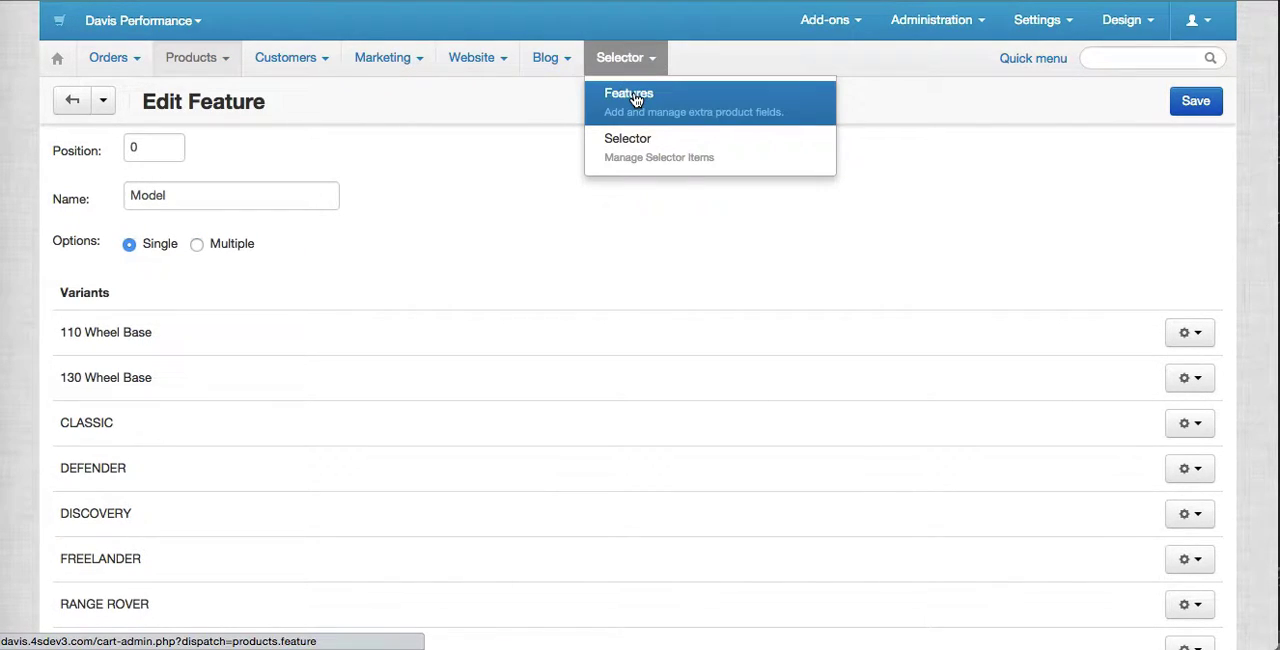
click(636, 100)
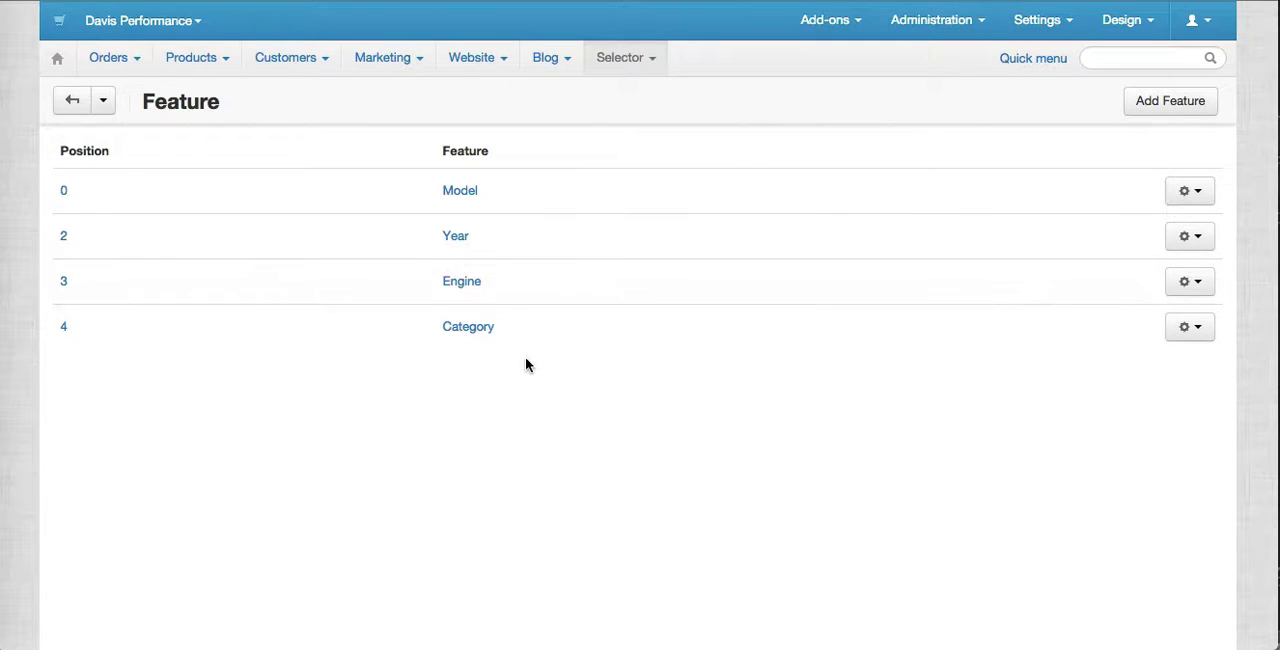
mouse_move(643, 74)
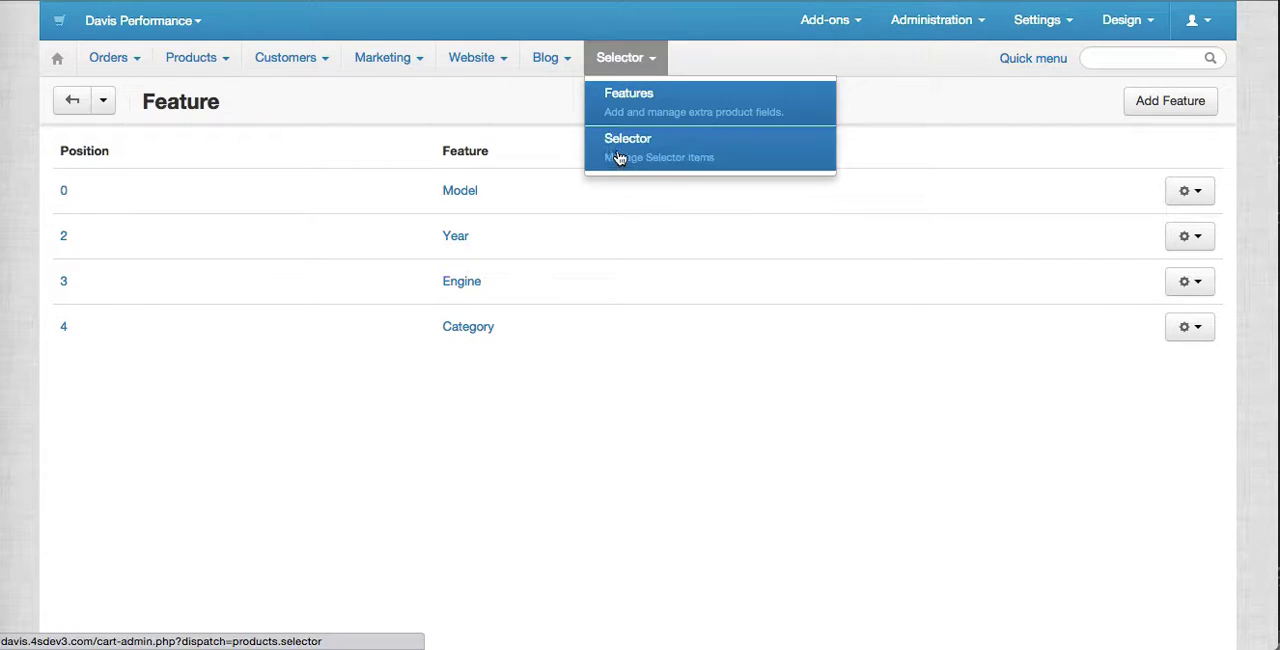
click(616, 158)
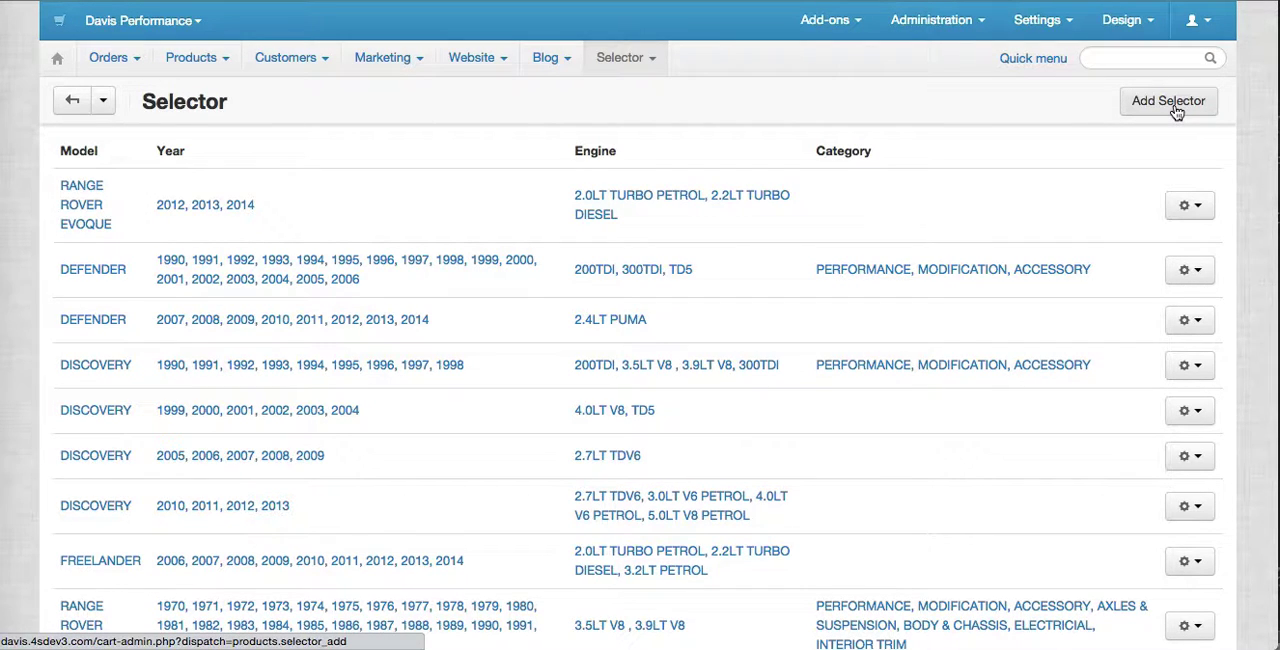
click(1176, 111)
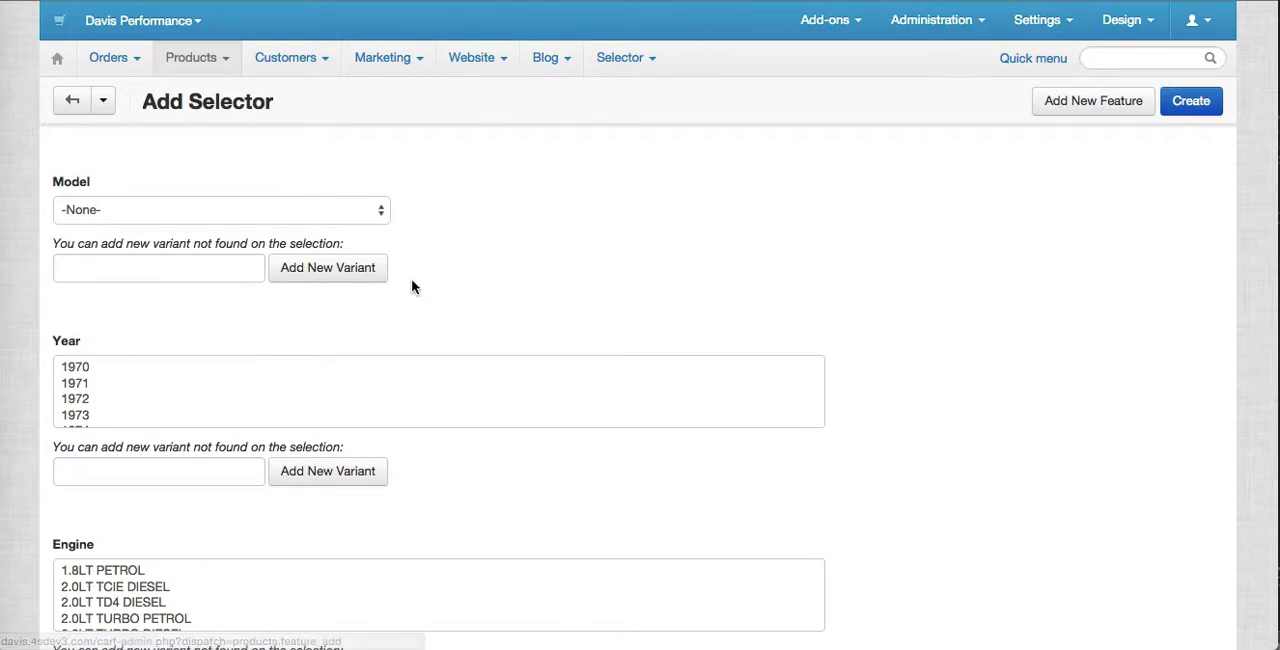
scroll(410, 283, down, 1)
scroll(410, 283, down, 2)
scroll(410, 283, up, 1)
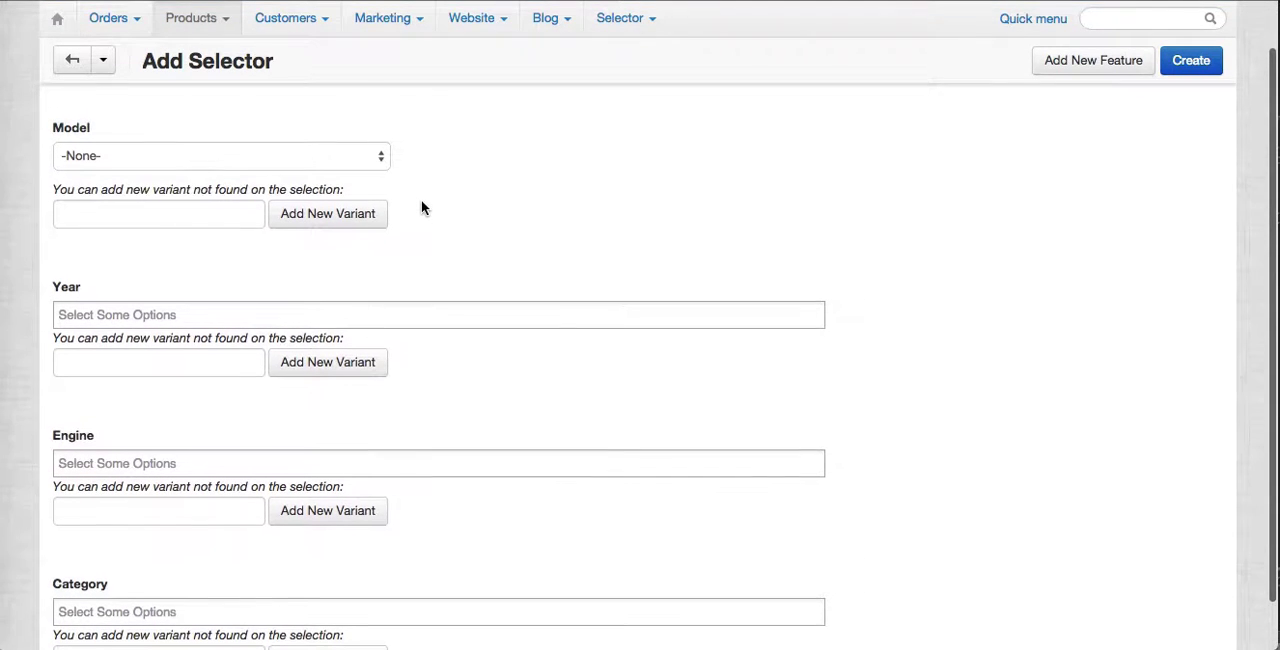
Choose DEFENDER as the new selector's model and add the years 1970, 1974 and 1972.
click(371, 158)
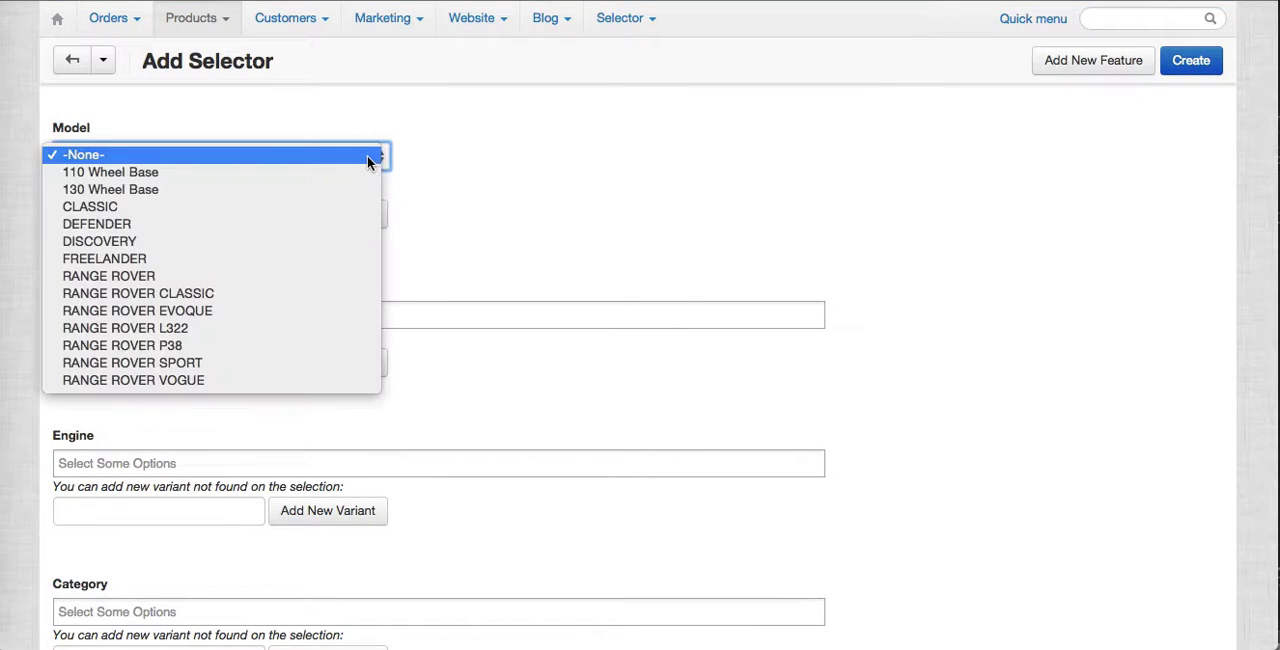
click(210, 232)
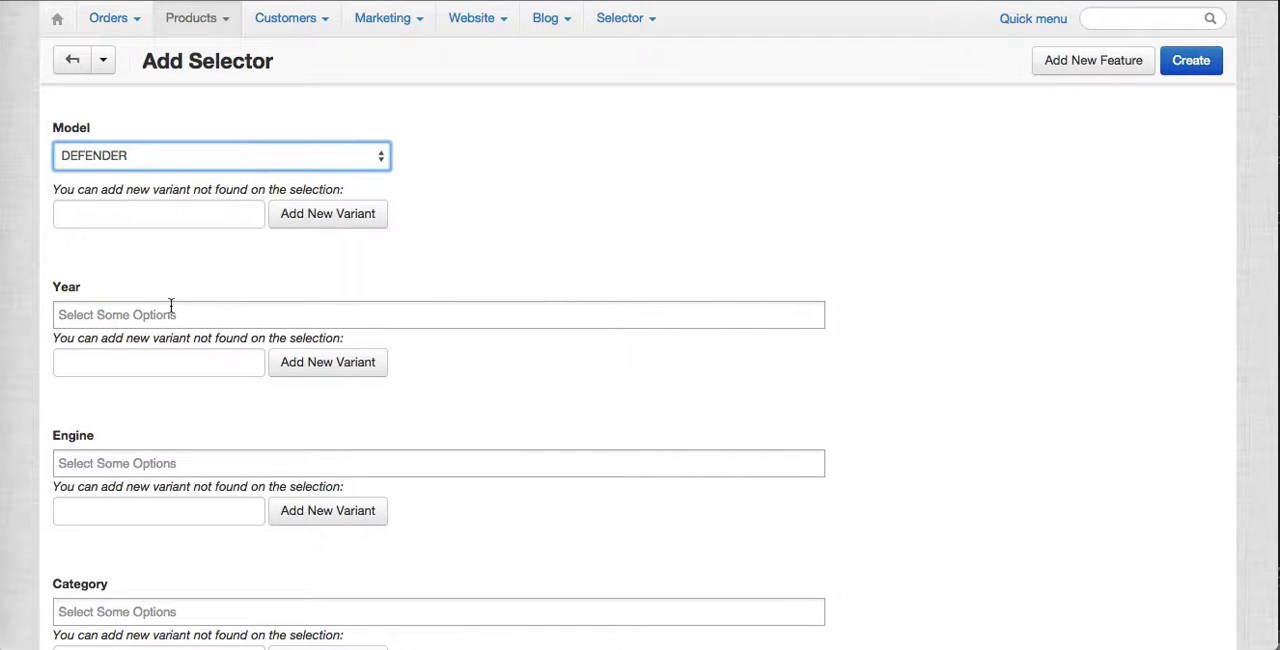
click(160, 310)
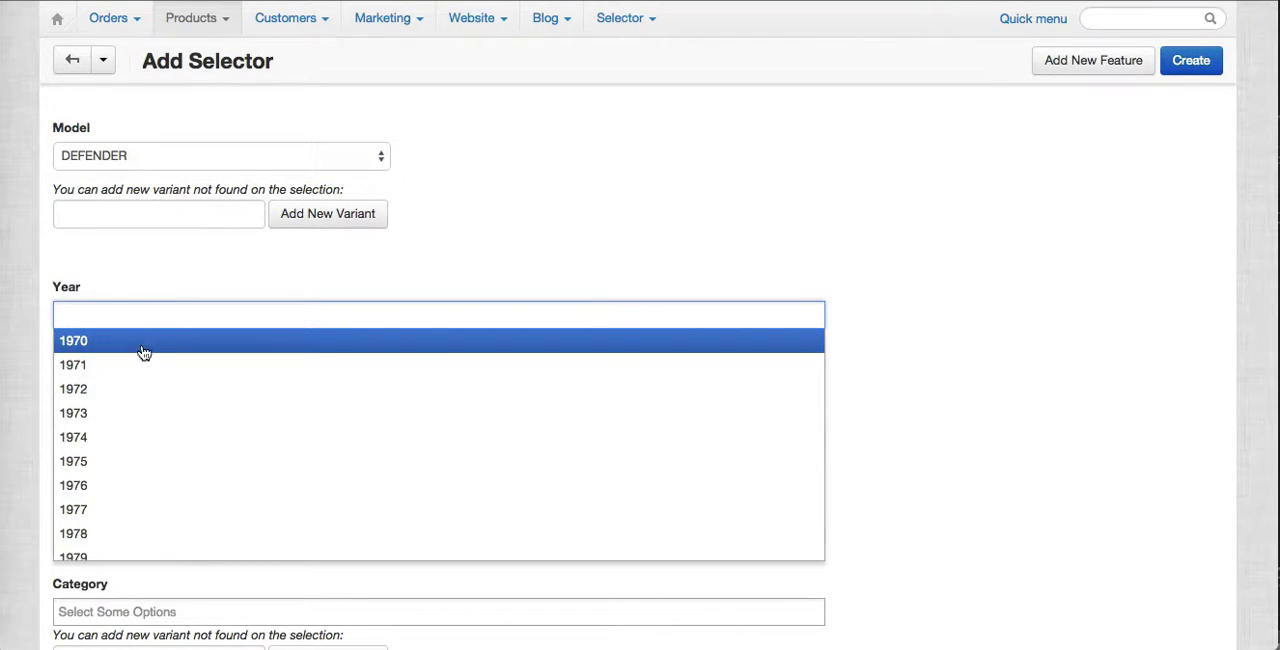
click(143, 352)
click(232, 312)
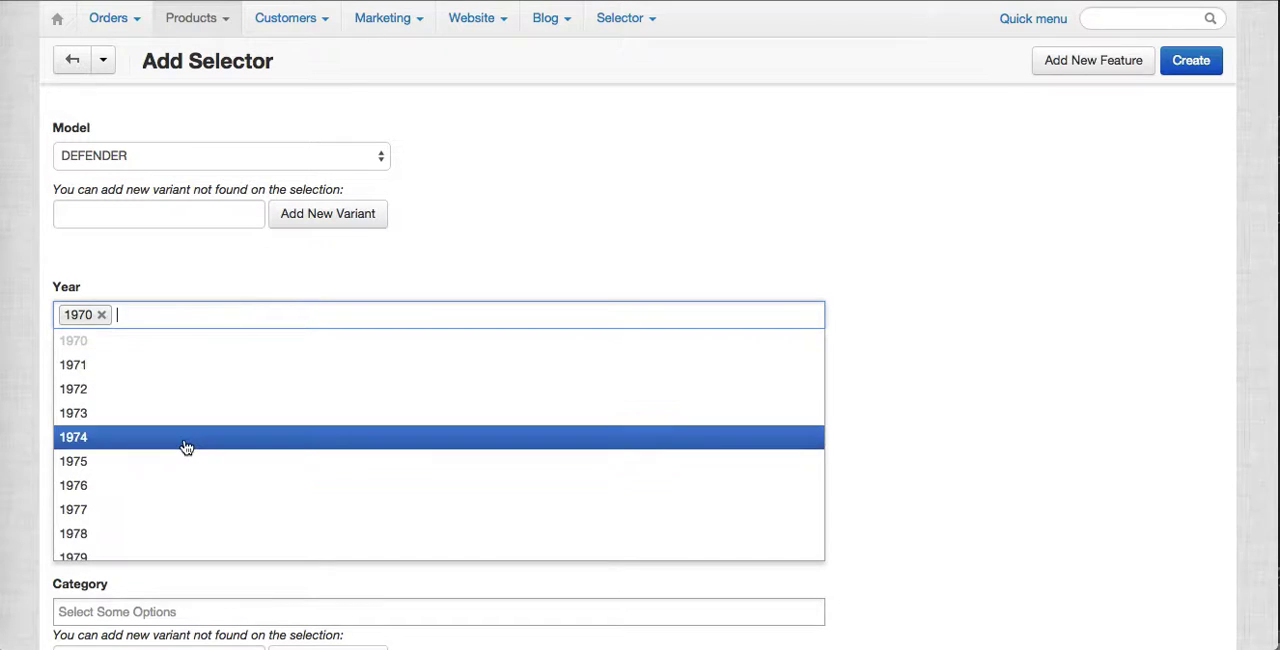
click(186, 440)
click(243, 314)
click(230, 389)
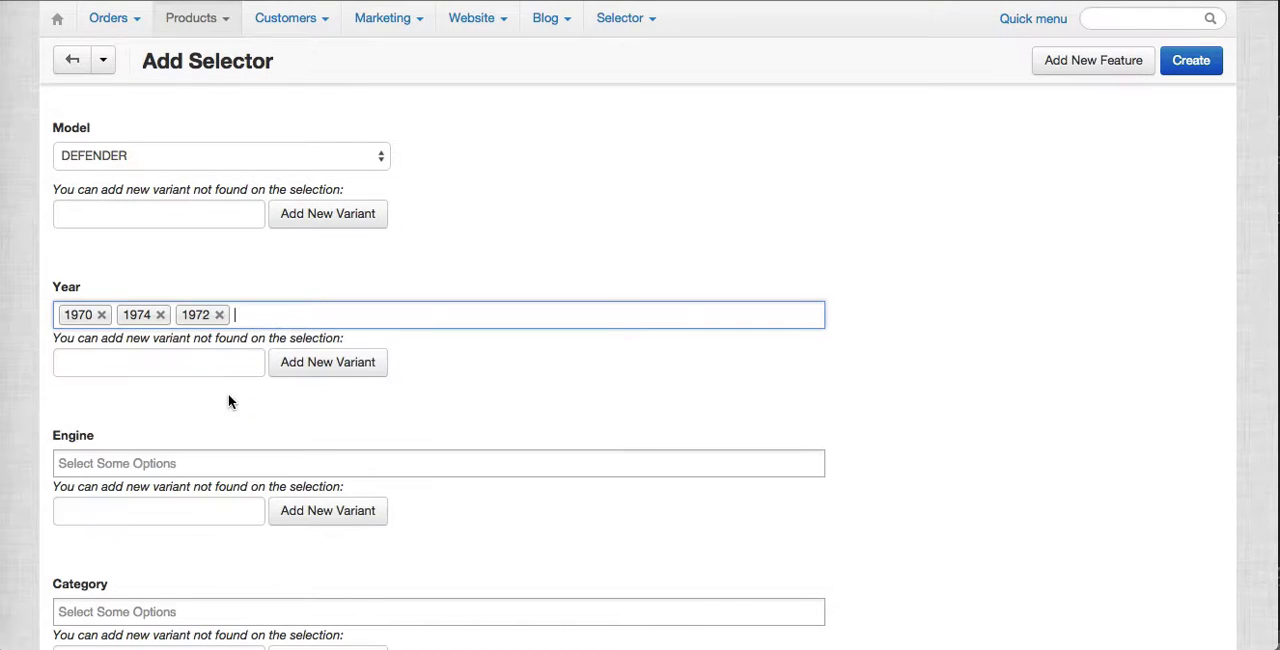
Remove the years 1972, 1974 and 1970 from the new selector.
click(219, 314)
click(160, 314)
click(101, 314)
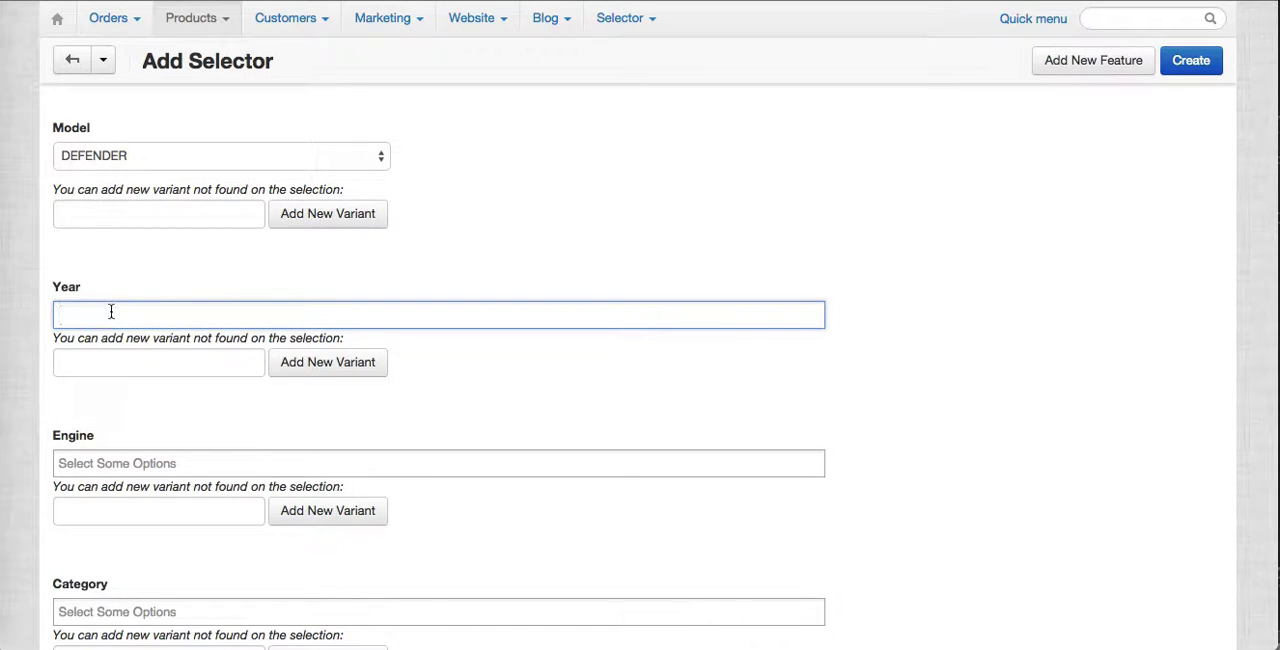
click(203, 160)
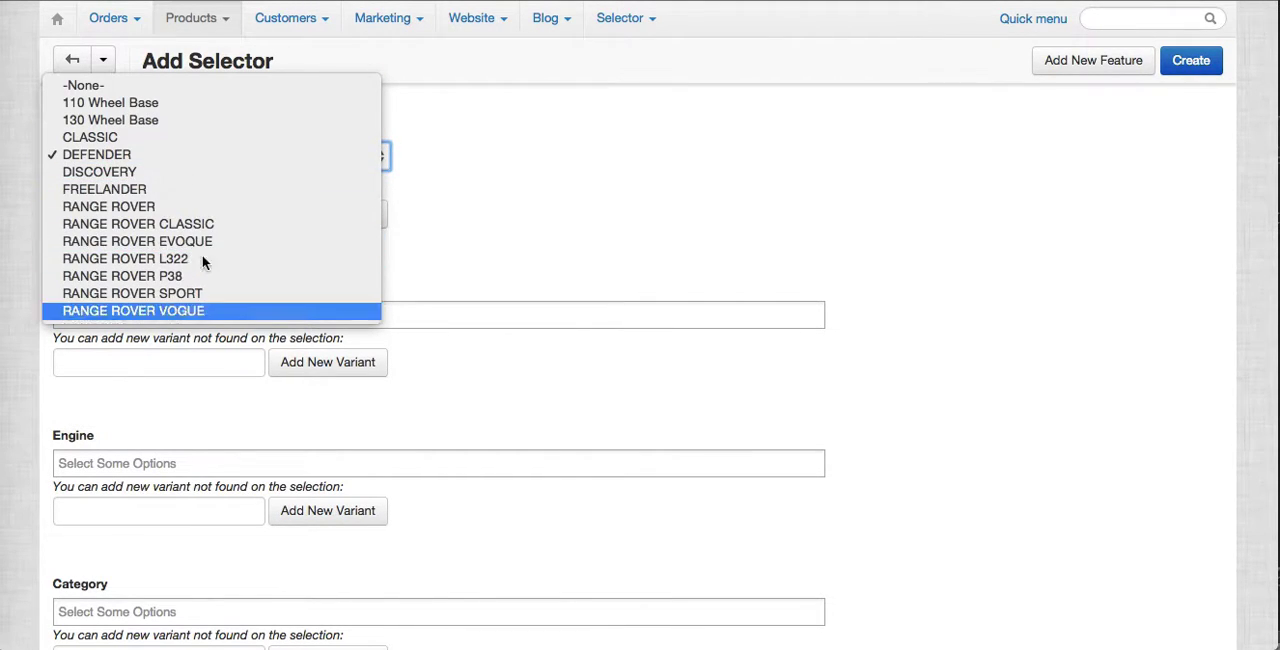
click(671, 208)
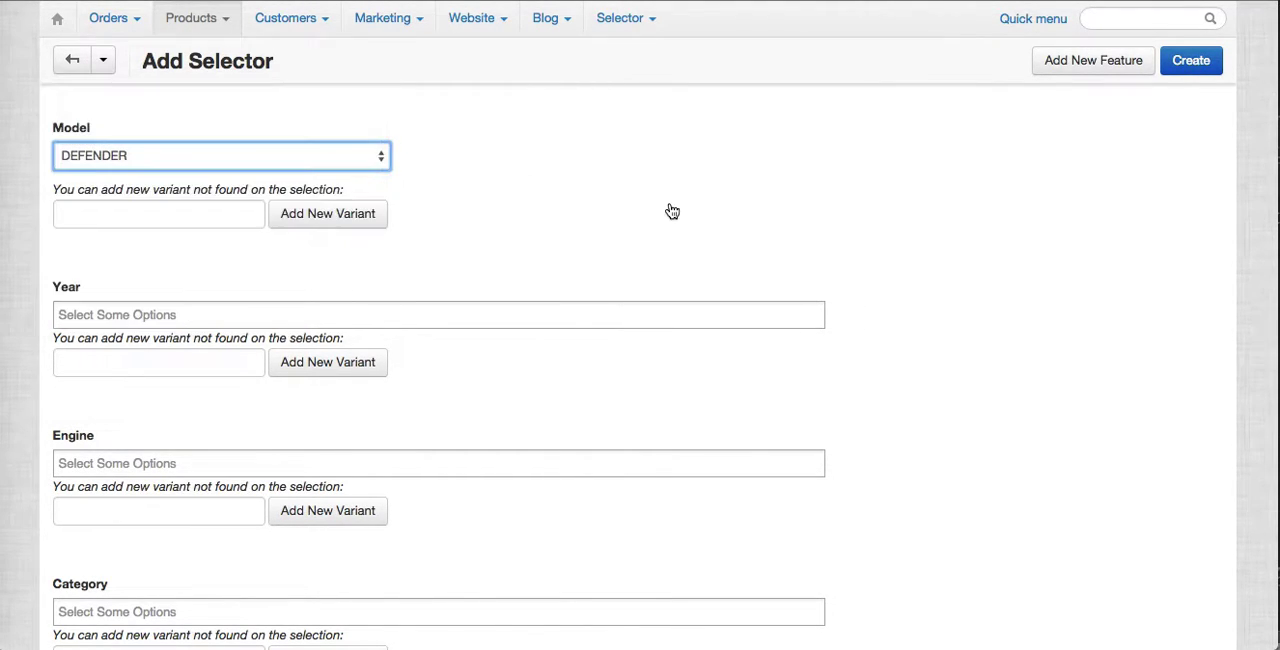
mouse_move(218, 22)
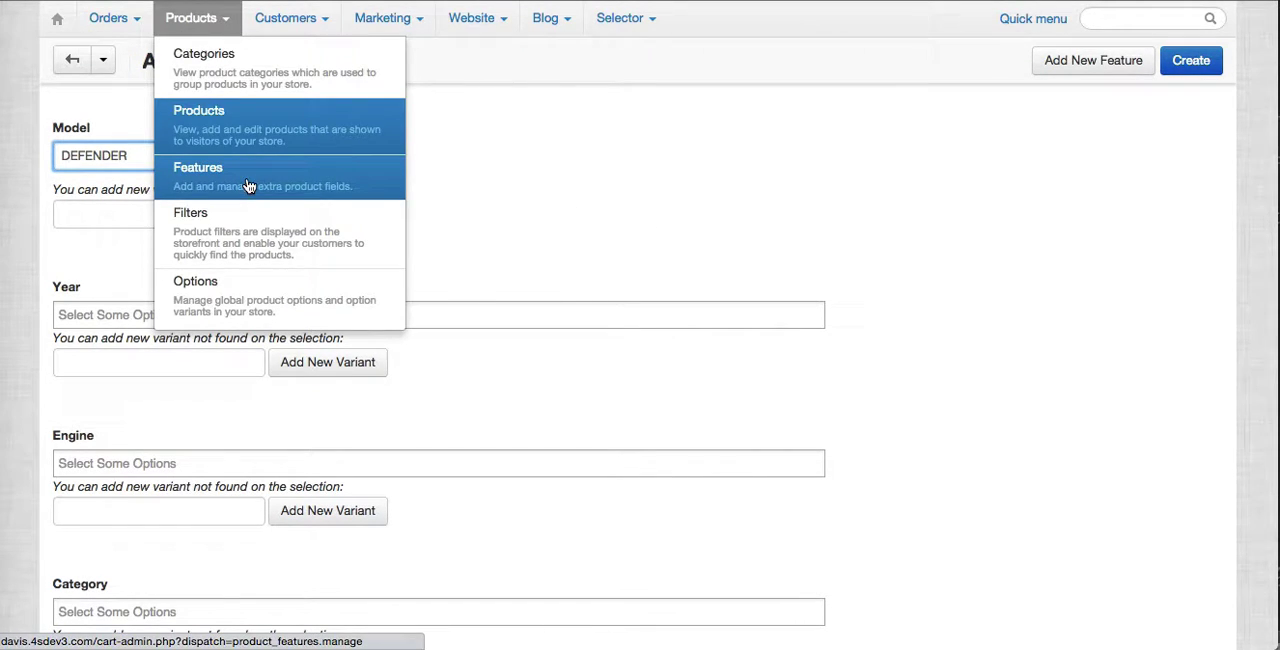
click(866, 177)
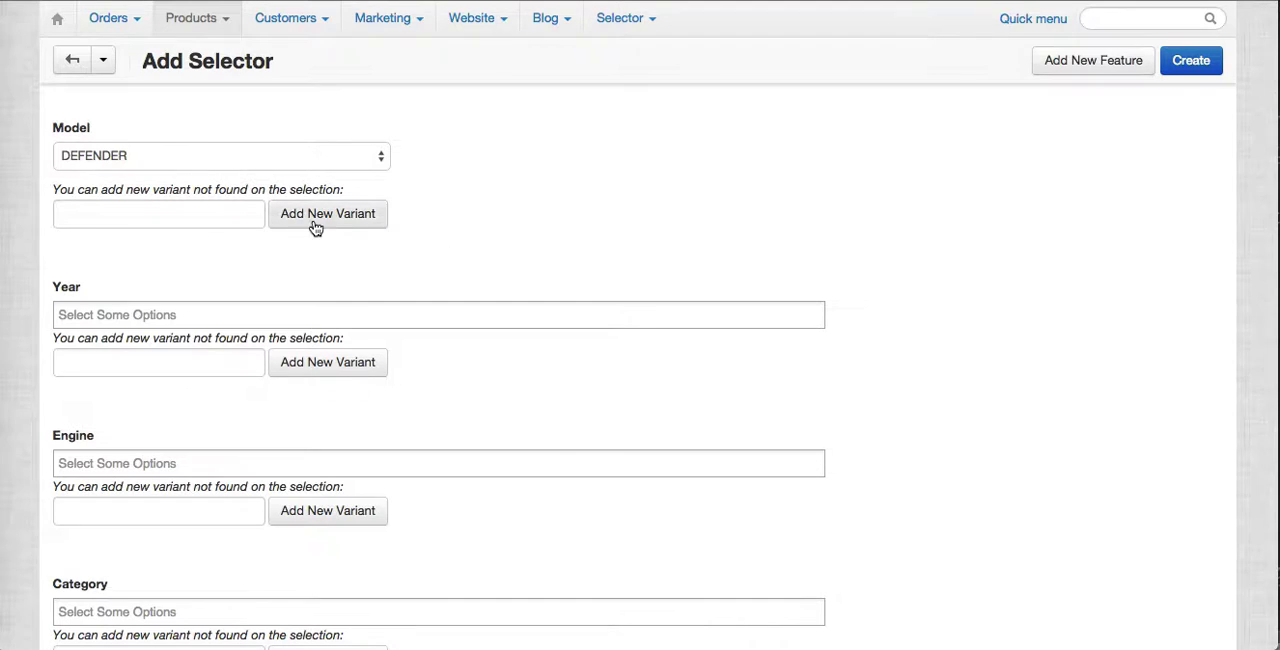
Add a new Model variant named SAMPLE and choose it as the selector's model.
click(198, 221)
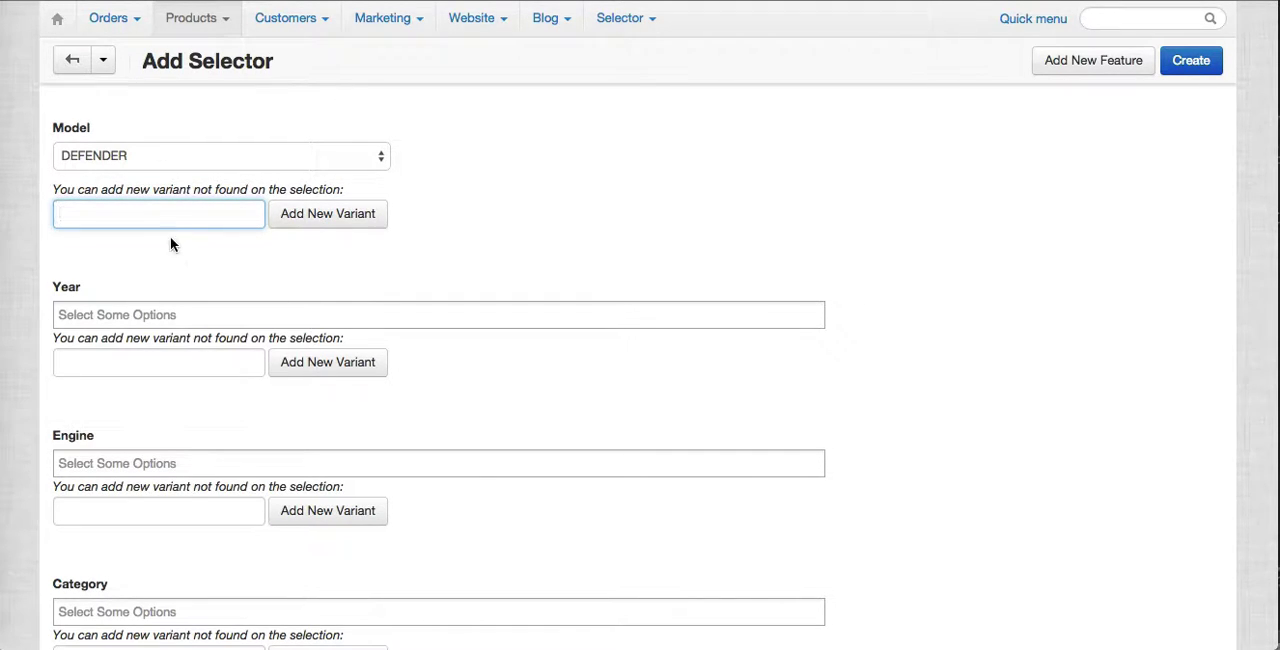
text(SAMPLE)
click(310, 213)
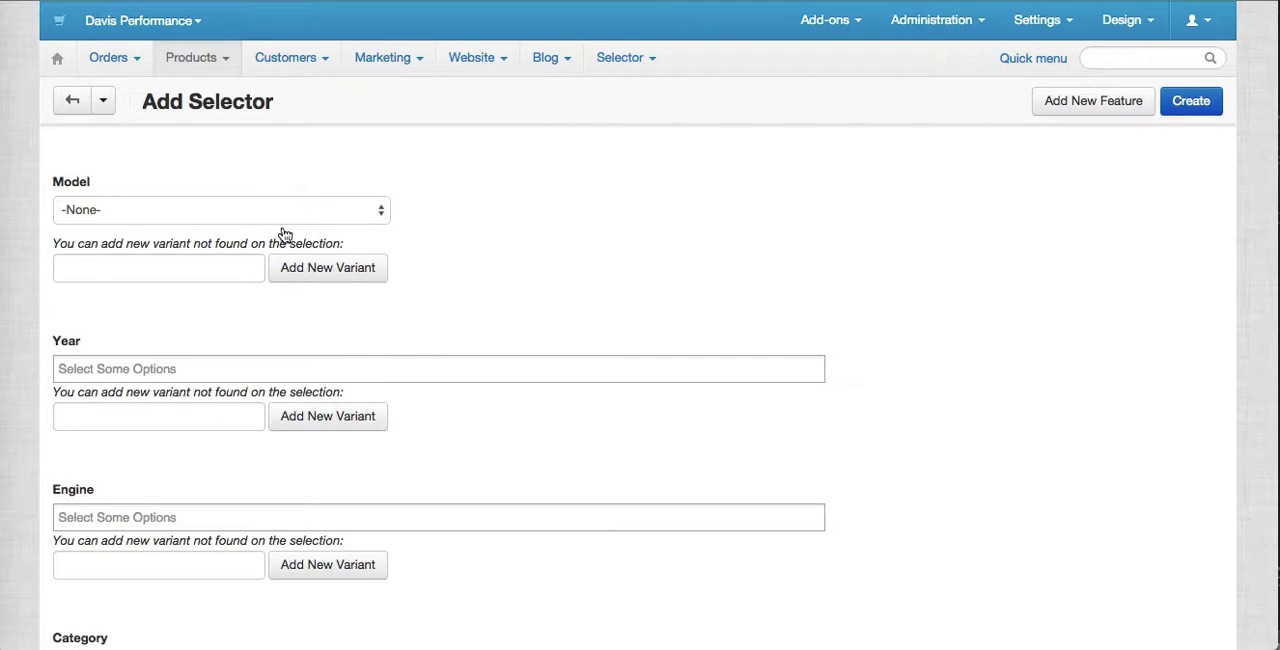
click(248, 211)
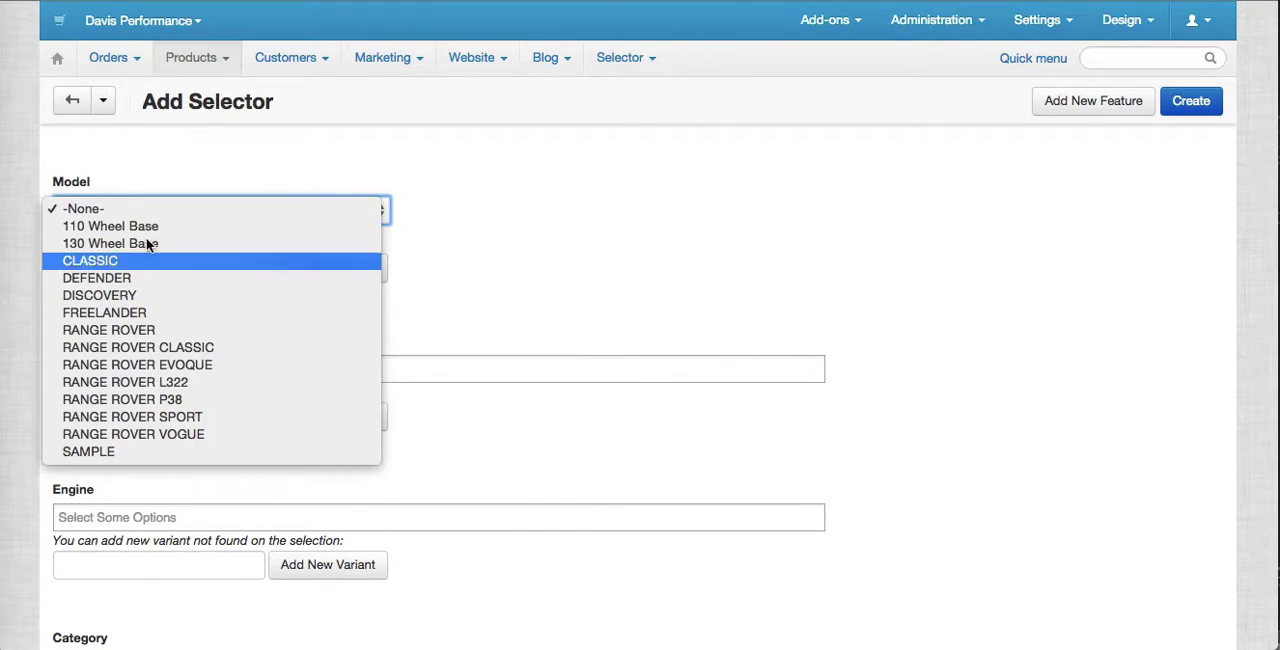
click(158, 451)
Add 1998 to the new selector's Year selection.
scroll(202, 347, down, 1)
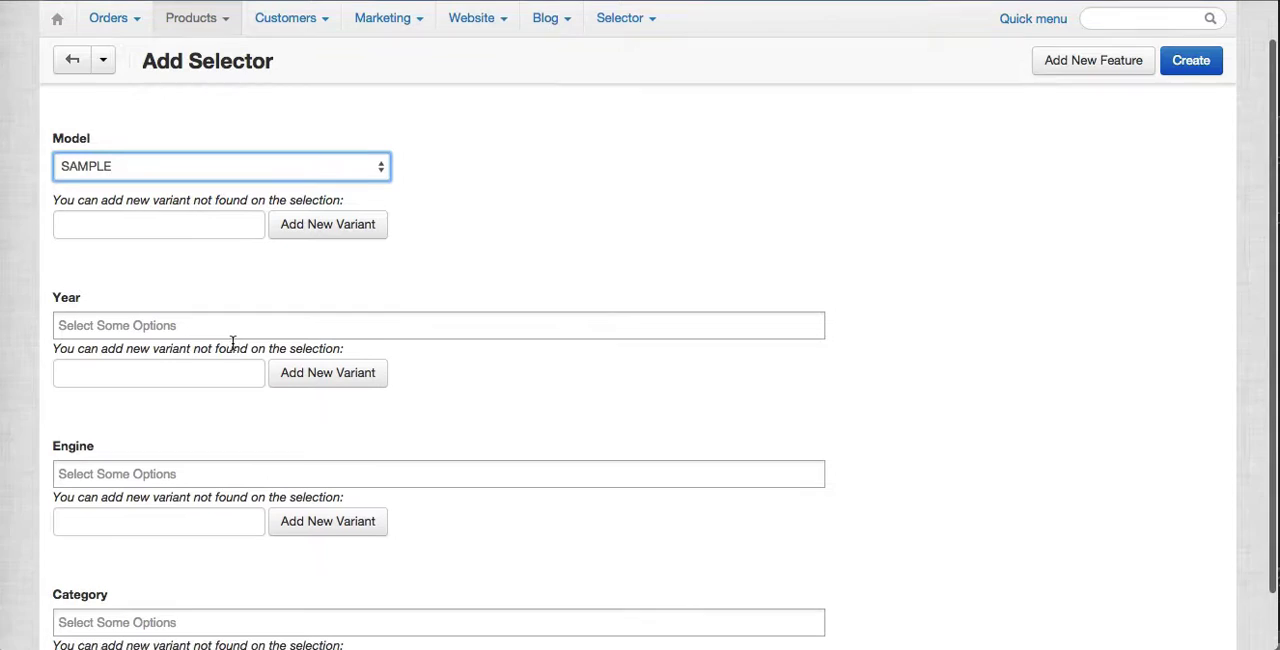
click(144, 233)
scroll(283, 309, down, 1)
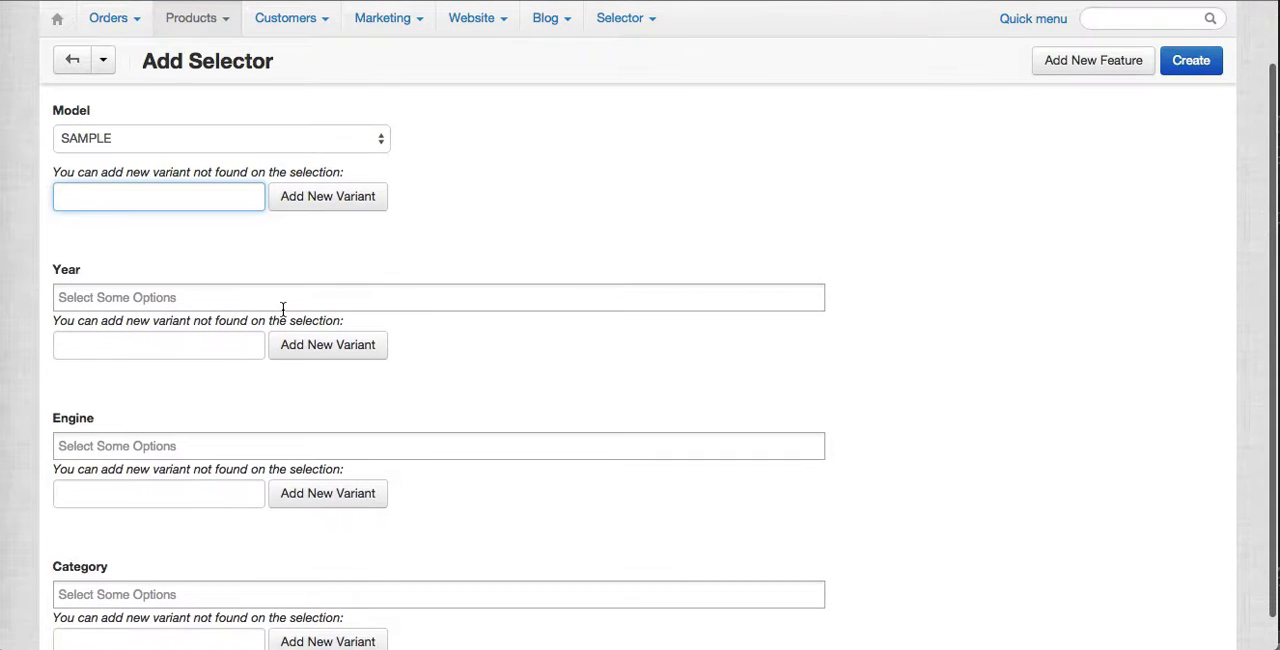
click(155, 305)
text(1998)
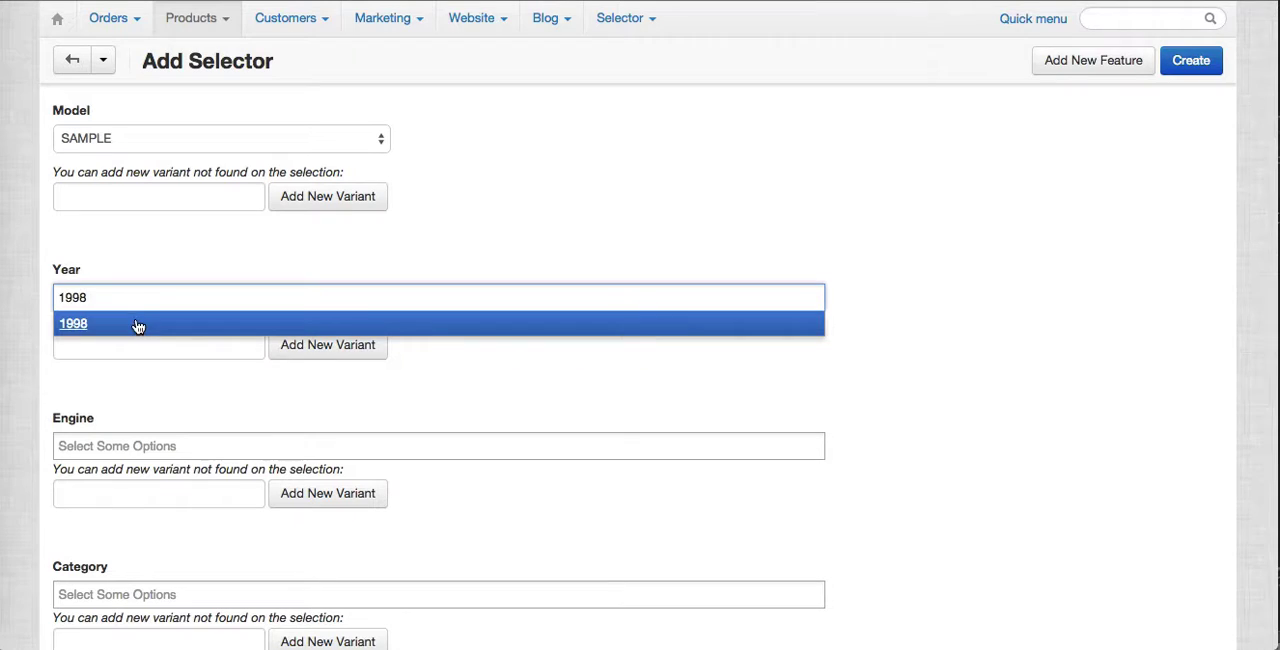
click(136, 323)
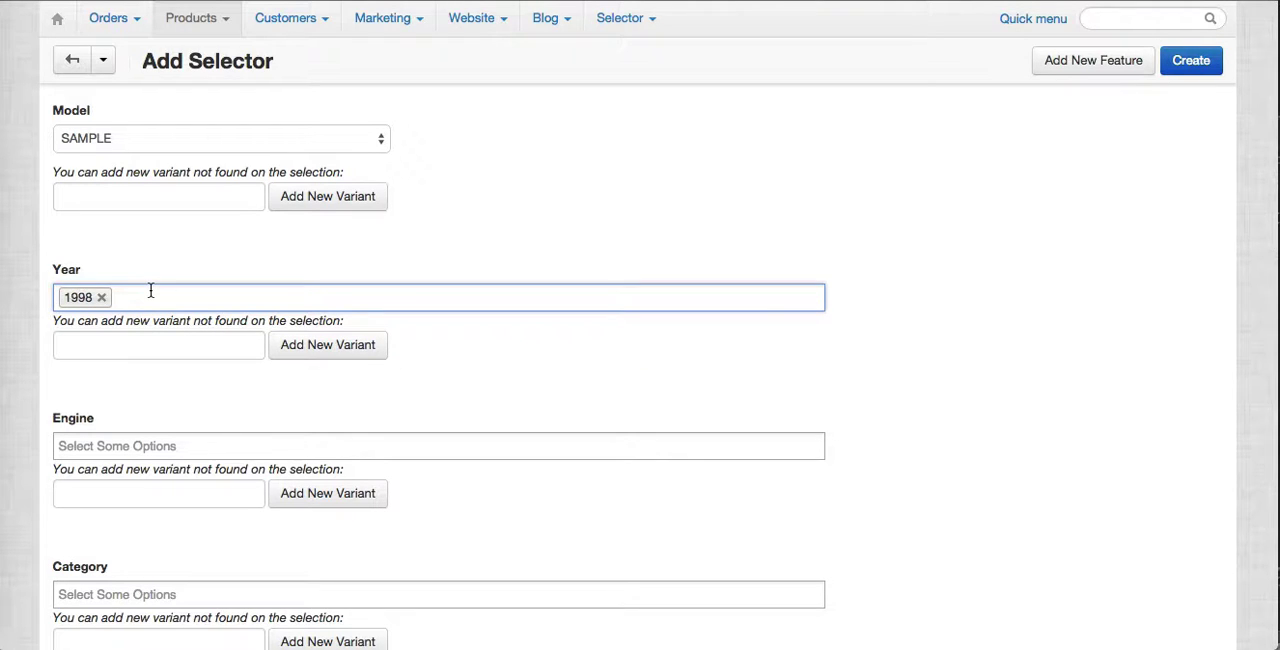
Look through the existing years offered in the new selector's Year selection.
click(150, 290)
scroll(157, 460, down, 10)
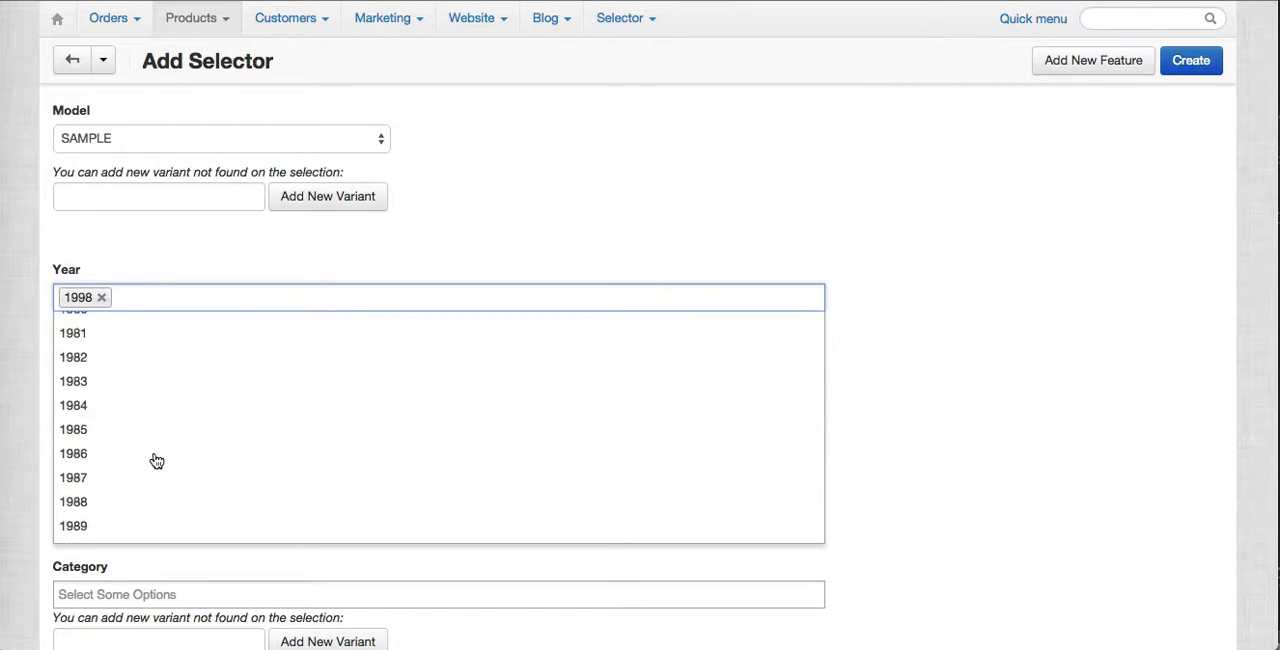
scroll(154, 458, up, 2)
scroll(154, 458, down, 2)
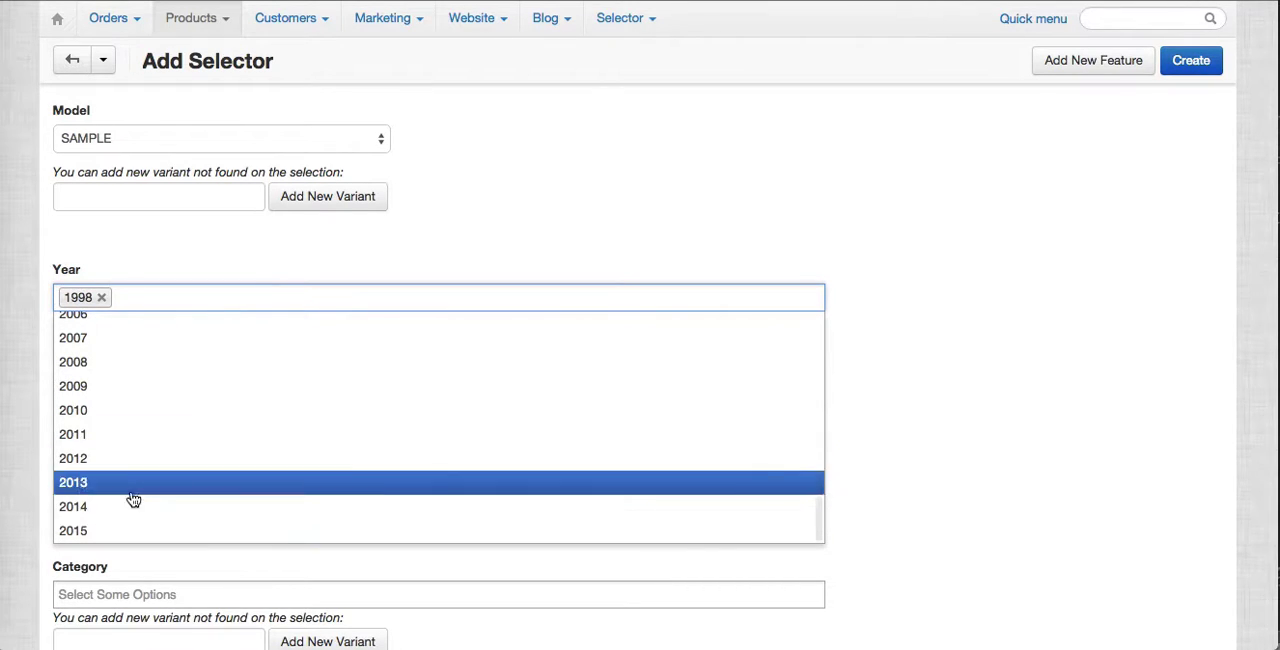
scroll(157, 358, up, 10)
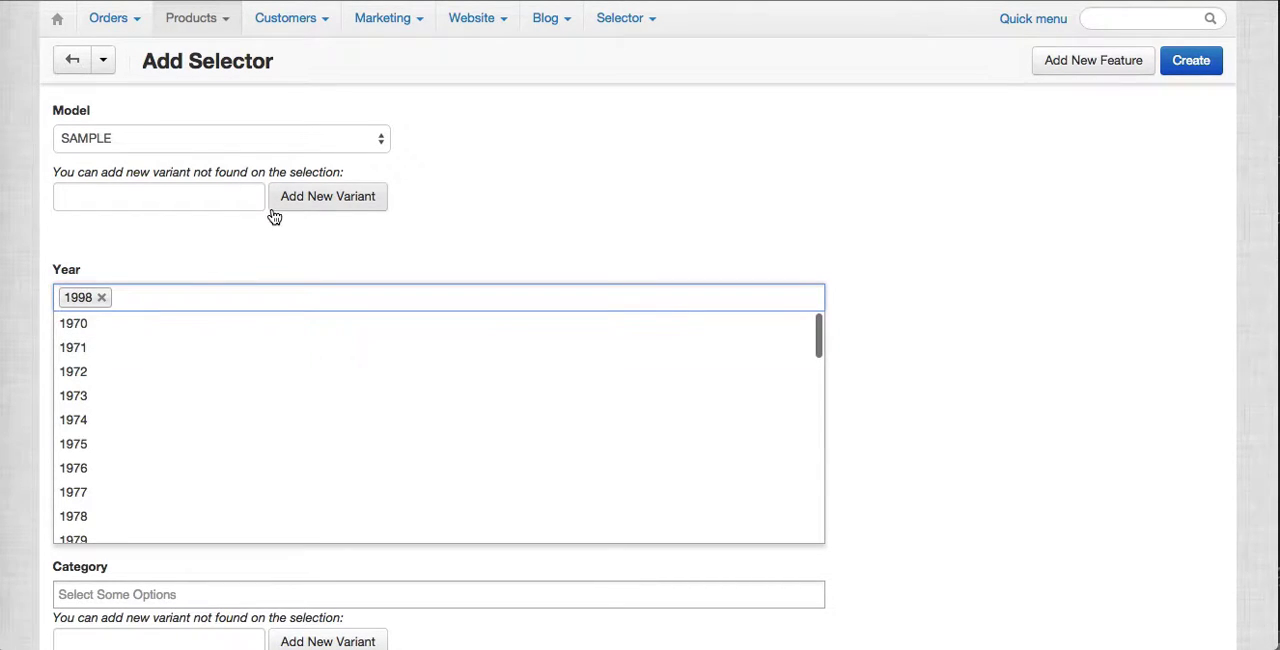
click(770, 243)
Add a new Year variant named 2016 and include it in the new selector's Year selection.
click(171, 343)
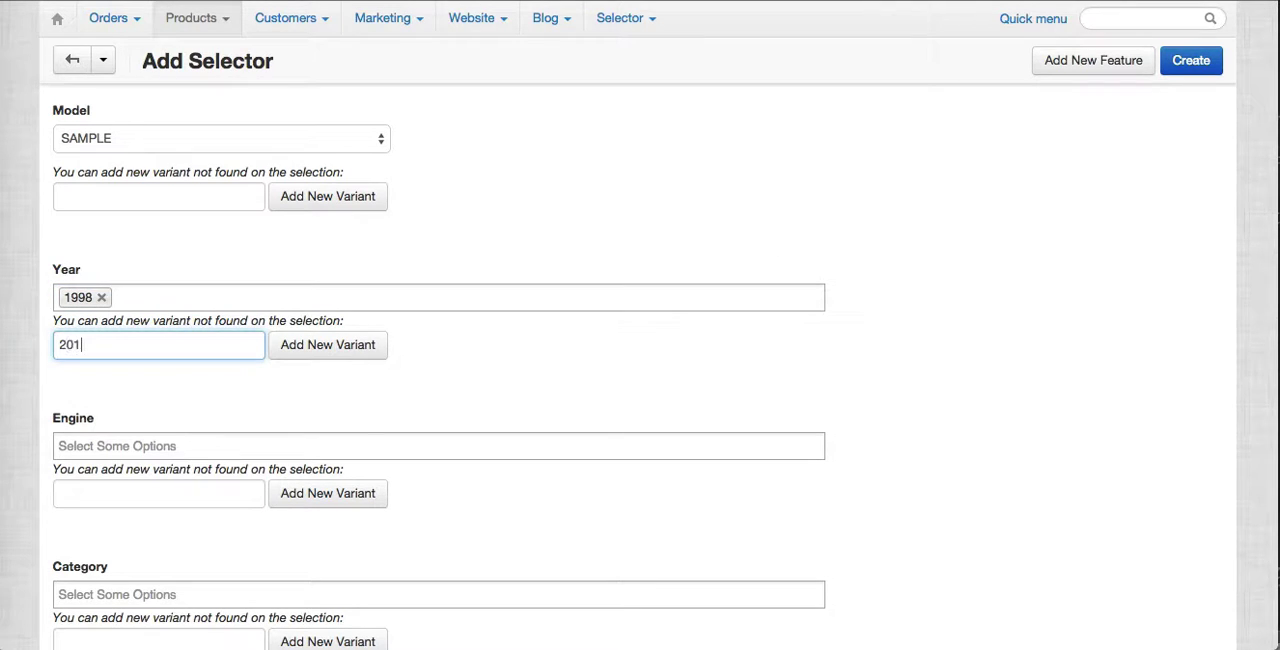
click(349, 350)
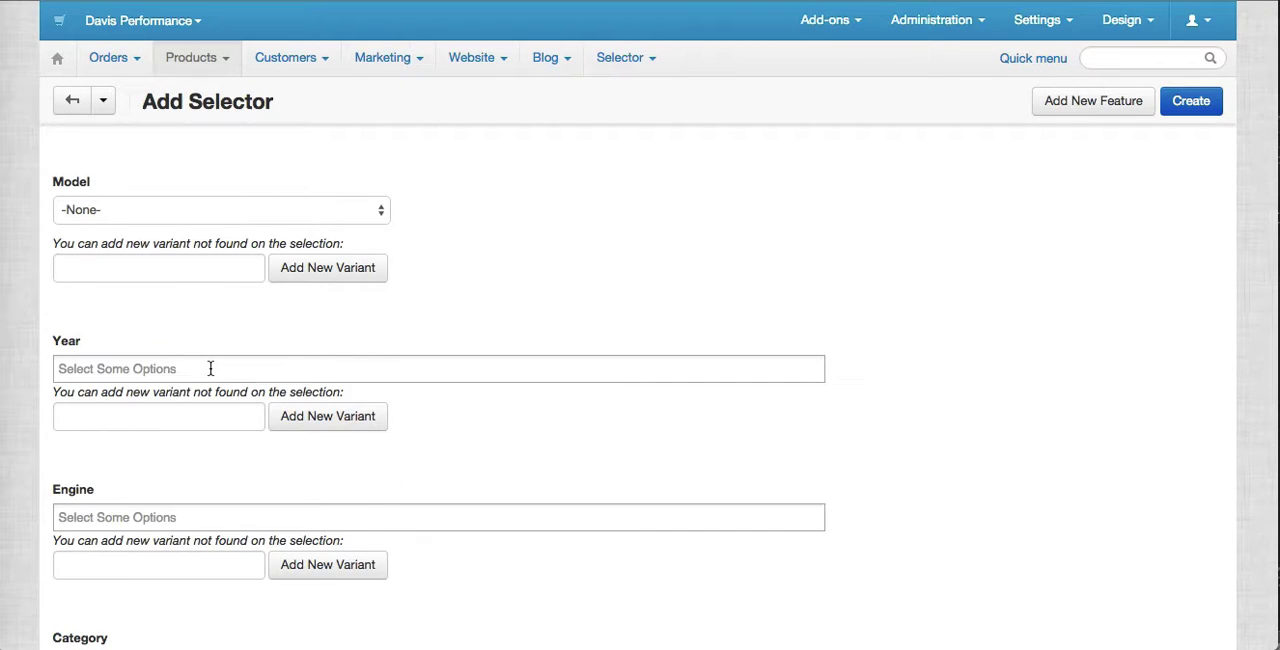
click(210, 368)
text(2016)
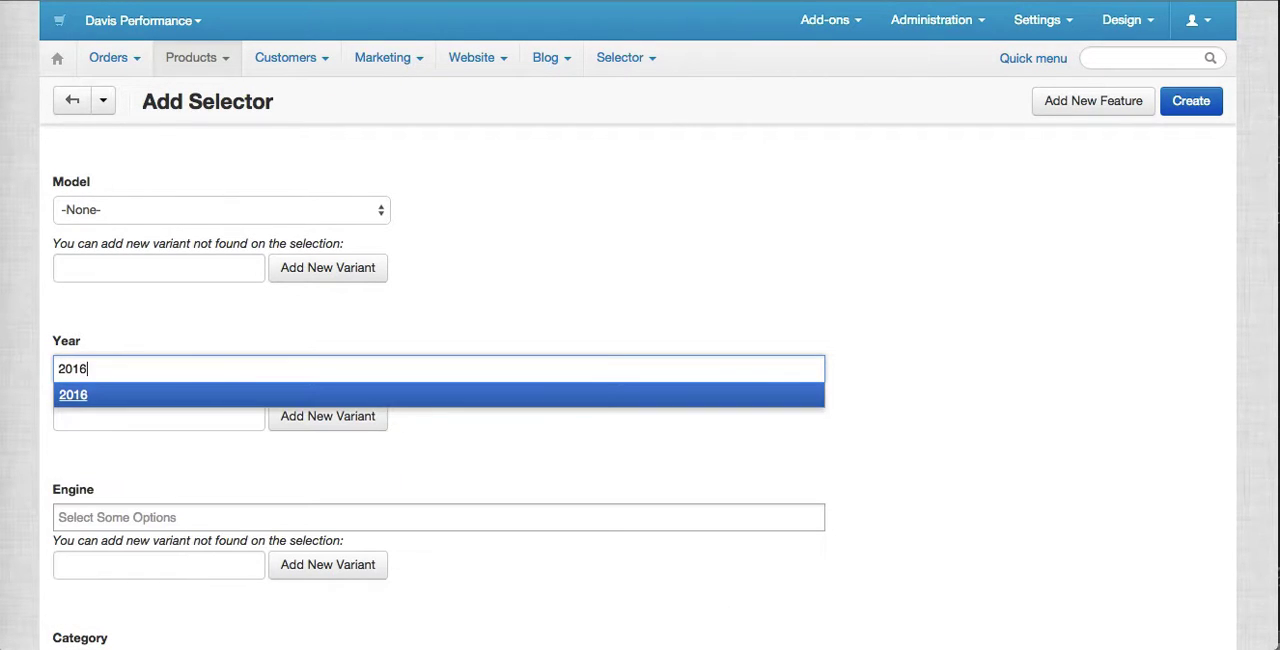
click(182, 394)
Choose SAMPLE as the new selector's model and add the engines 1.8LT PETROL and 2.0LT TD4 DIESEL.
scroll(433, 518, down, 2)
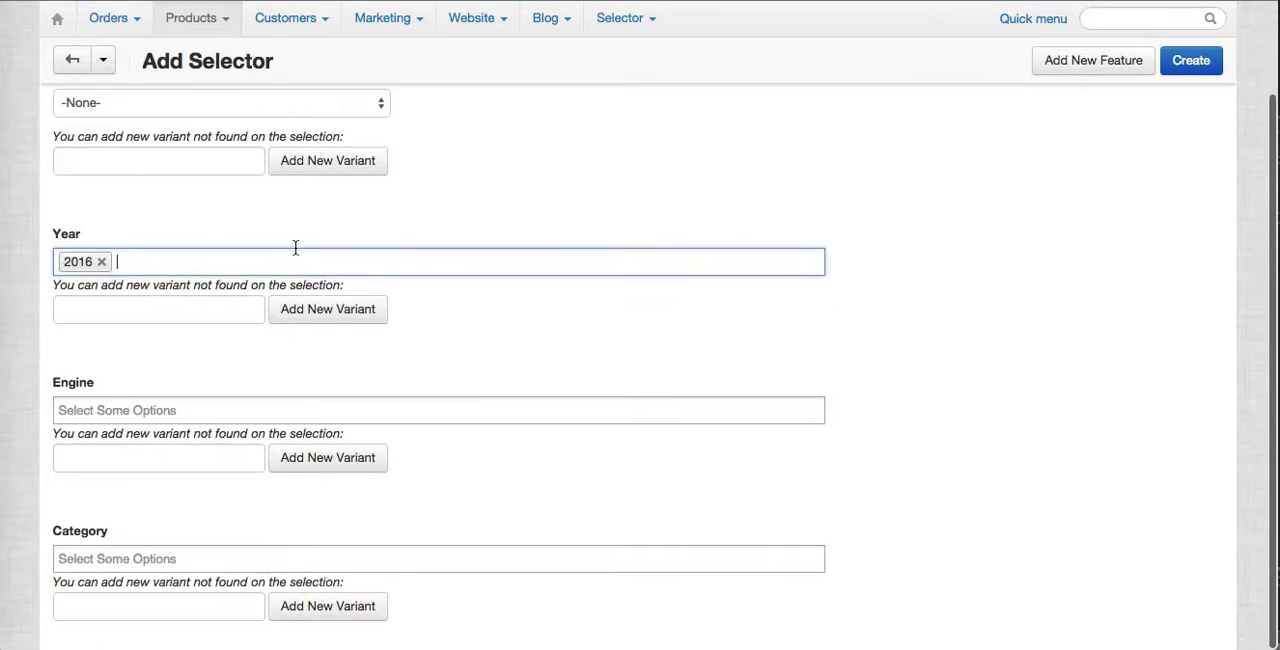
click(250, 108)
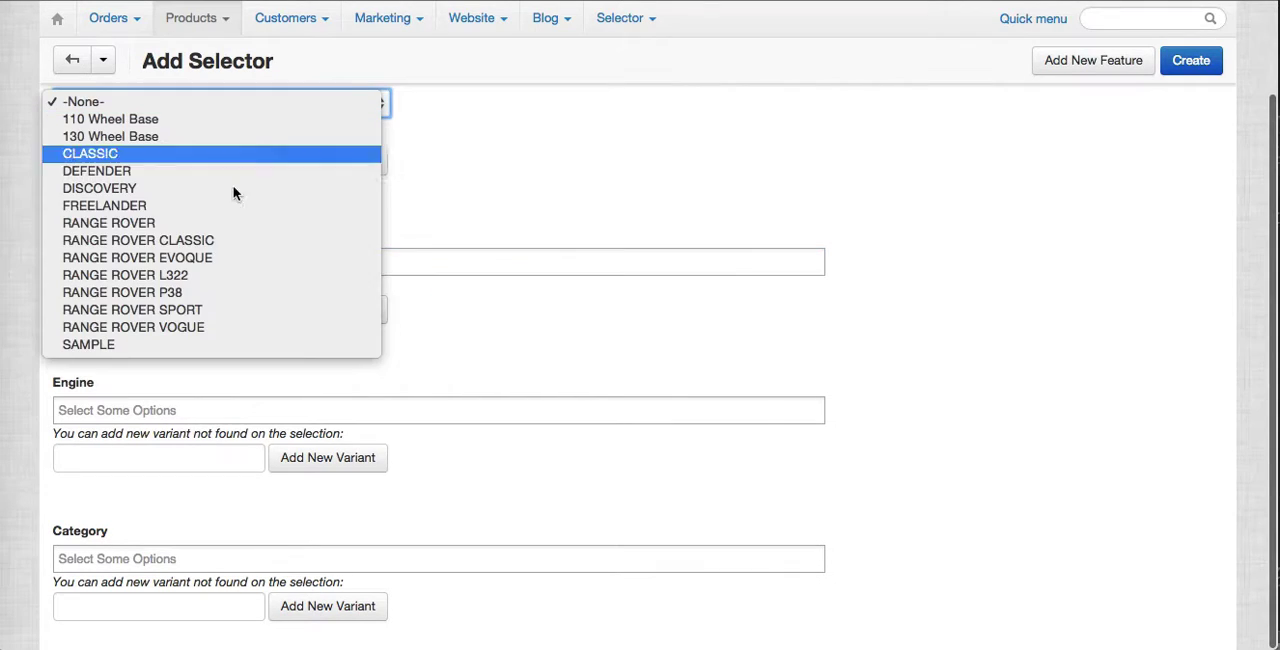
click(221, 344)
click(222, 412)
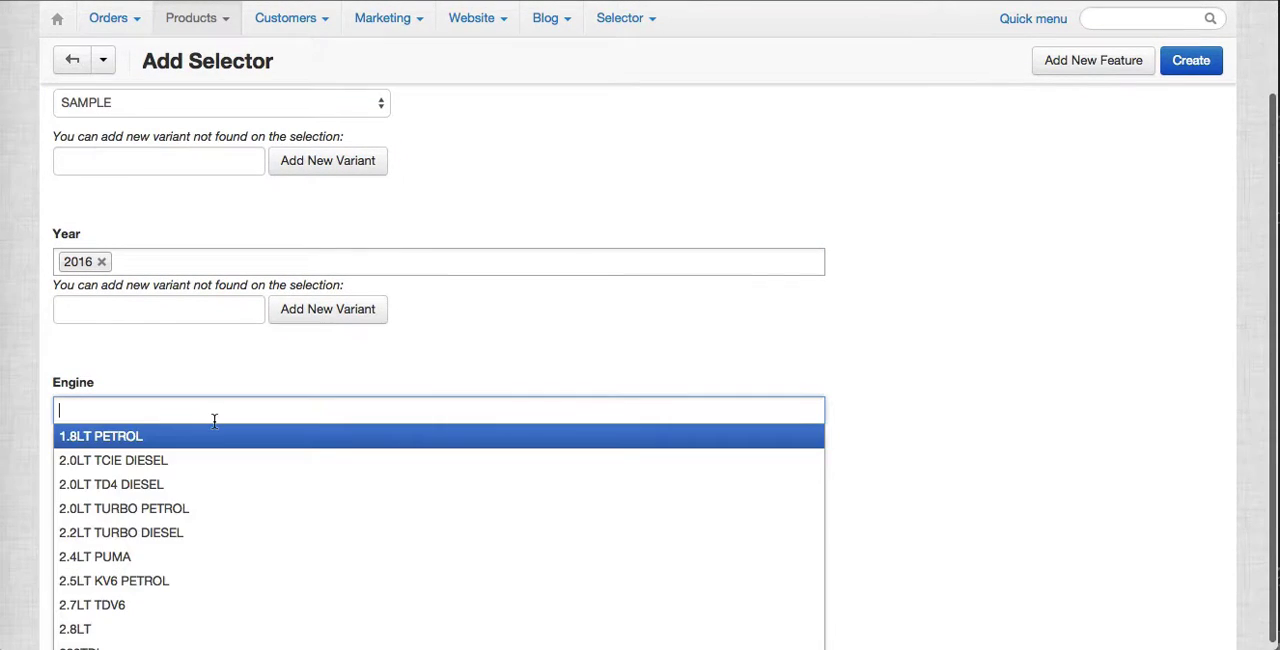
click(212, 437)
click(253, 409)
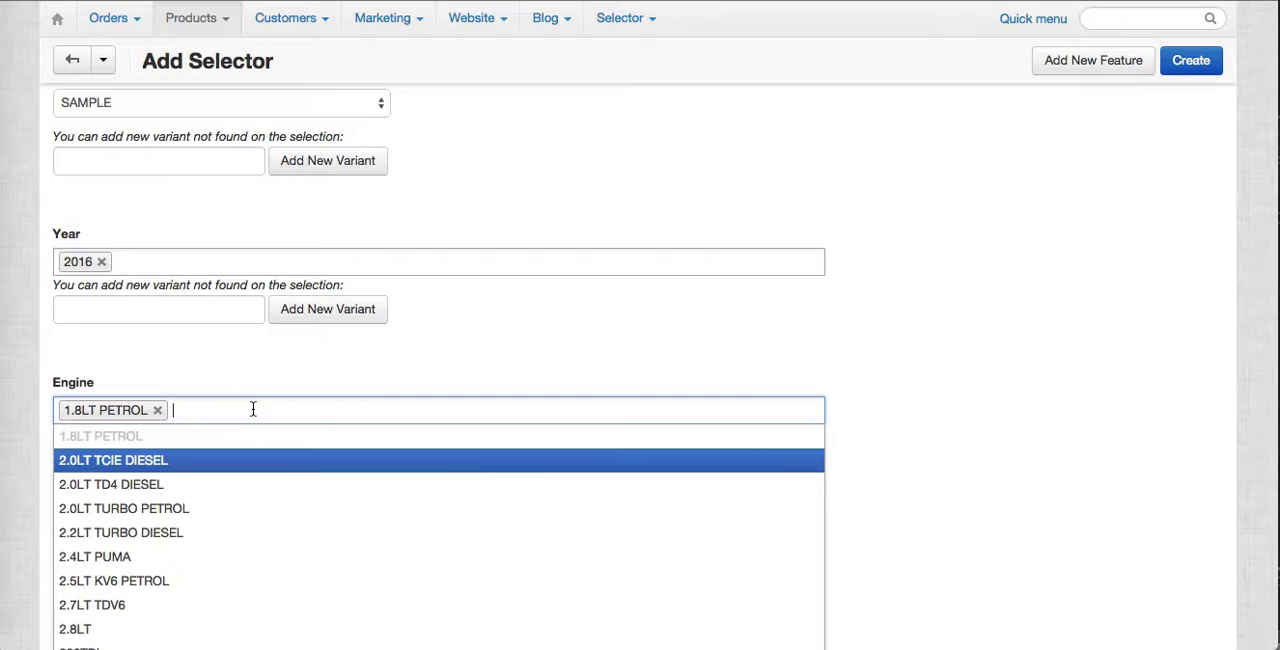
click(243, 484)
Add PERFORMANCE and MODIFICATION to the new selector's Category selection.
scroll(226, 540, down, 1)
click(208, 549)
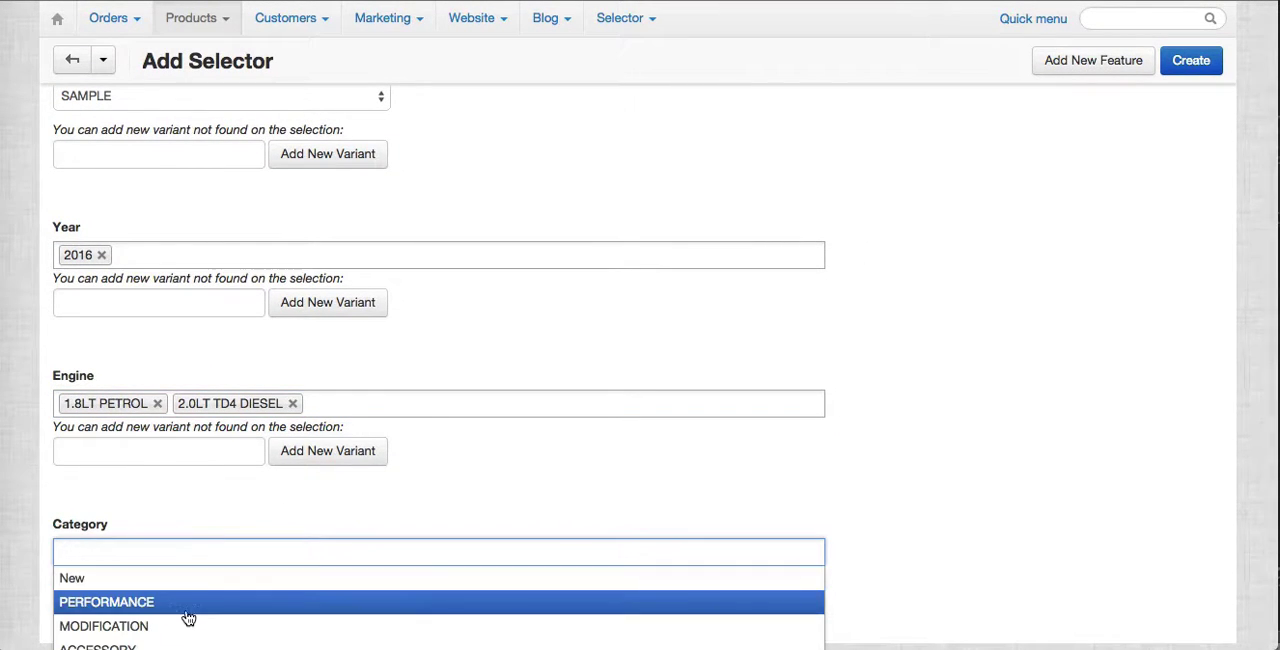
click(186, 604)
scroll(274, 618, down, 1)
click(254, 532)
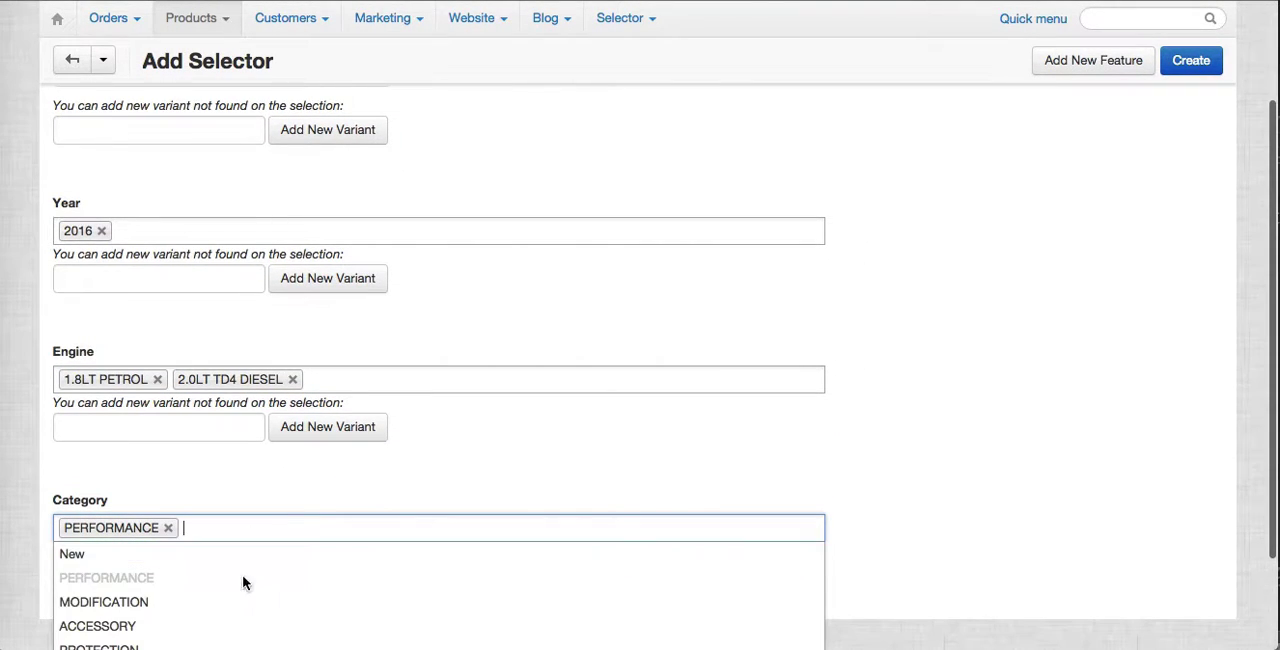
click(240, 597)
Create the SAMPLE selector and check its entry in the selector list.
scroll(457, 510, up, 1)
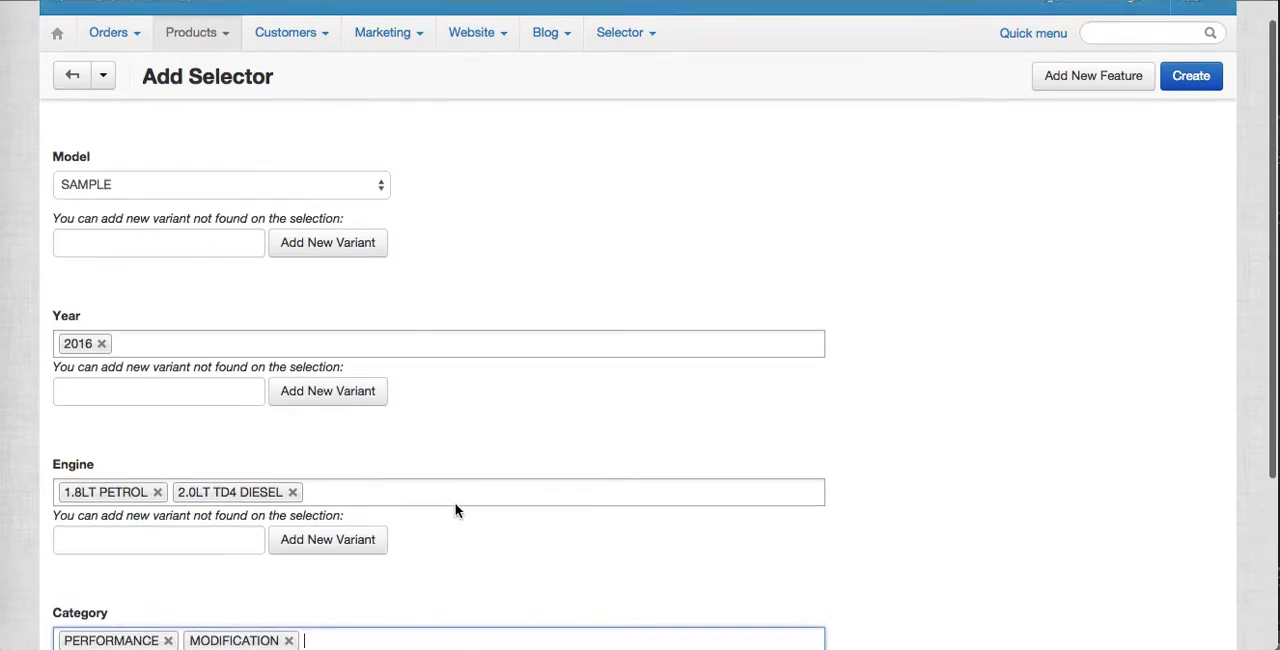
scroll(457, 508, down, 2)
scroll(553, 306, up, 2)
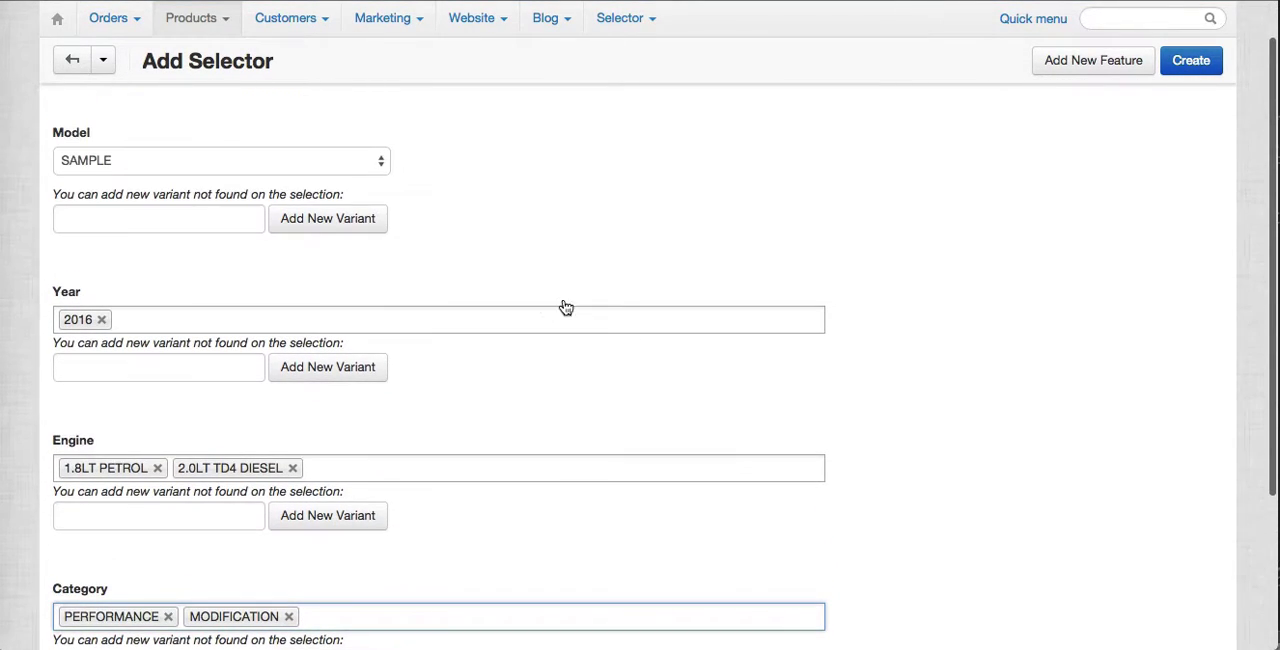
click(1193, 68)
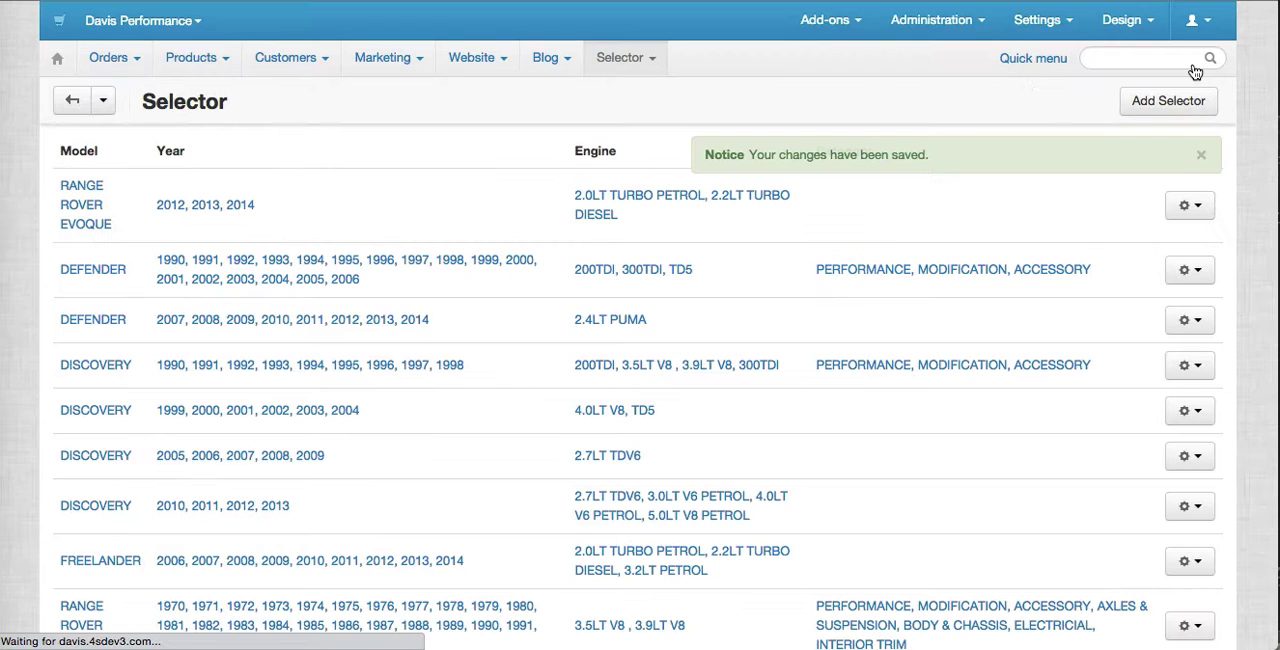
scroll(831, 410, down, 4)
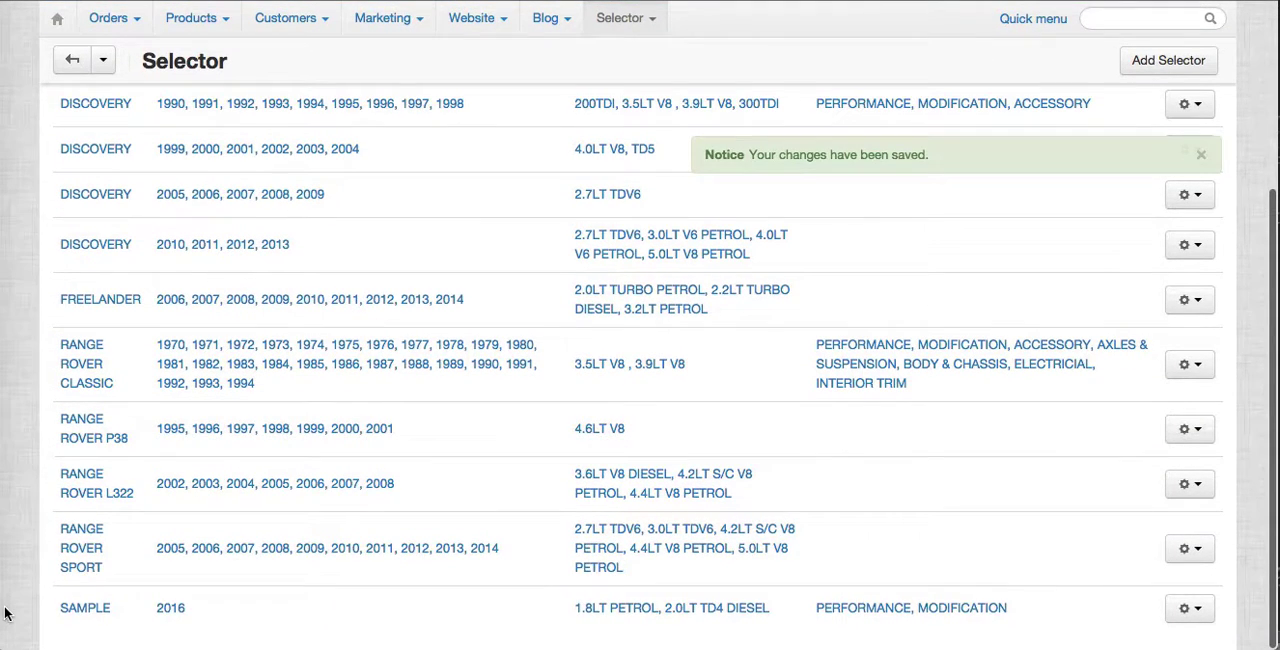
scroll(917, 246, up, 5)
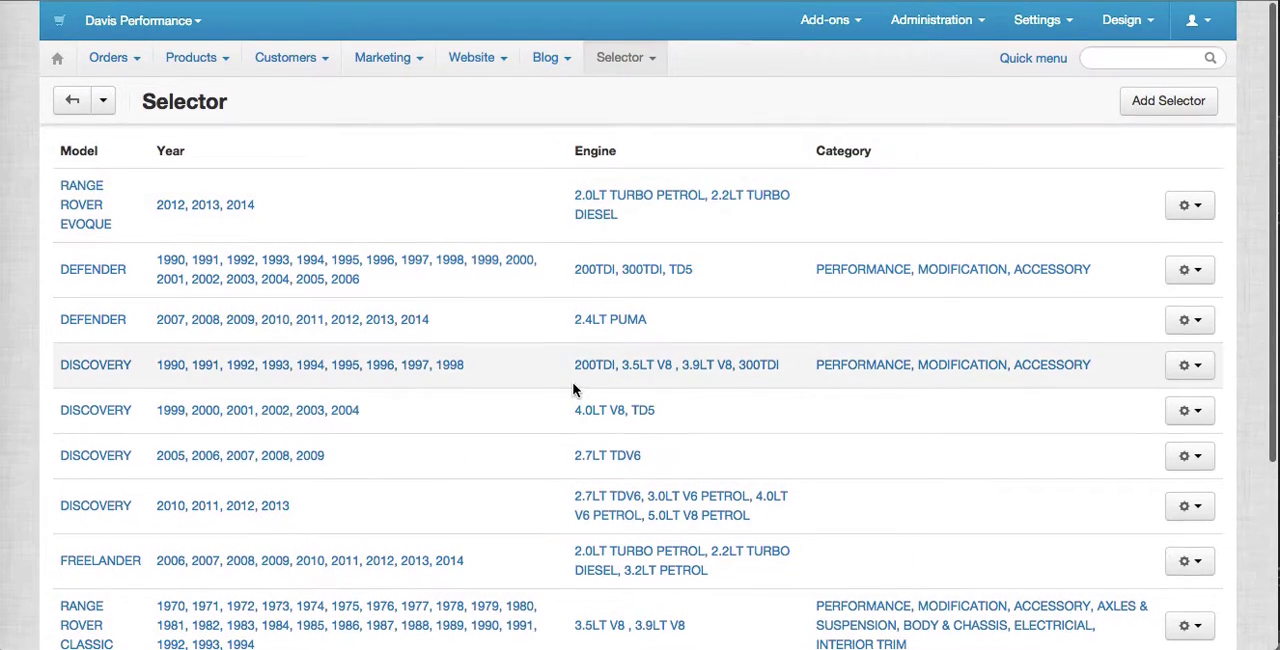
scroll(580, 390, down, 1)
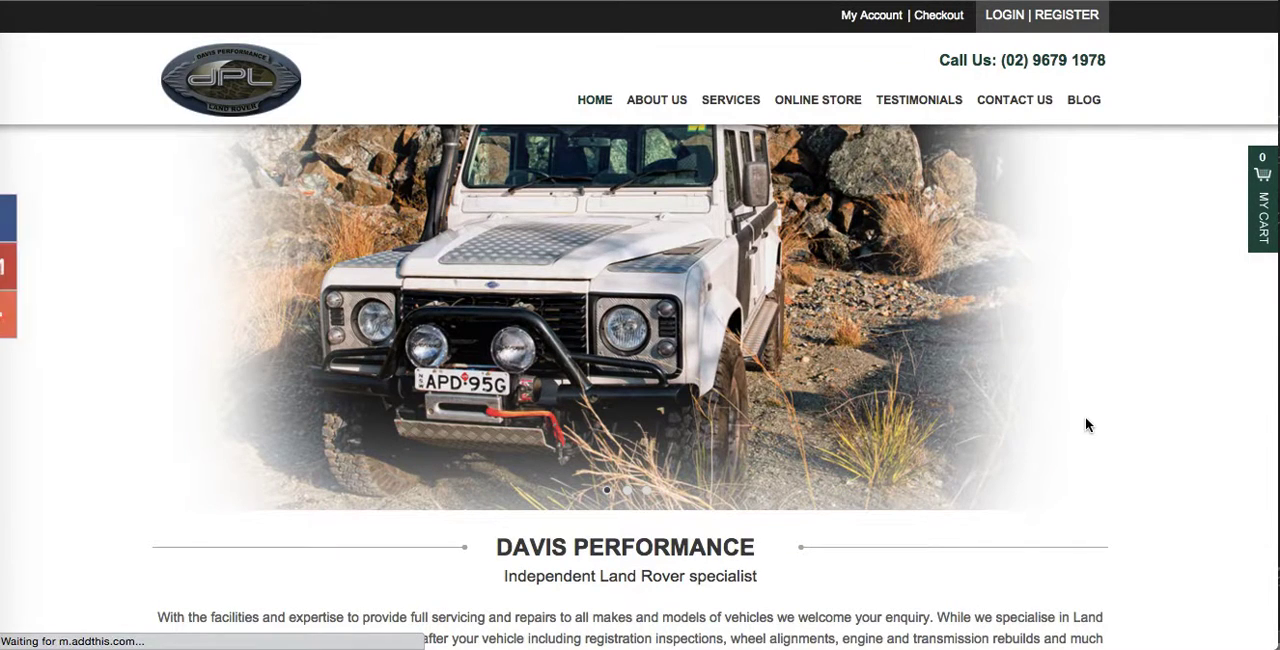
Choose DISCOVERY as the Parts Selector's model on the storefront home page and review its entries in the admin selector list.
scroll(1086, 424, down, 5)
scroll(1085, 416, down, 2)
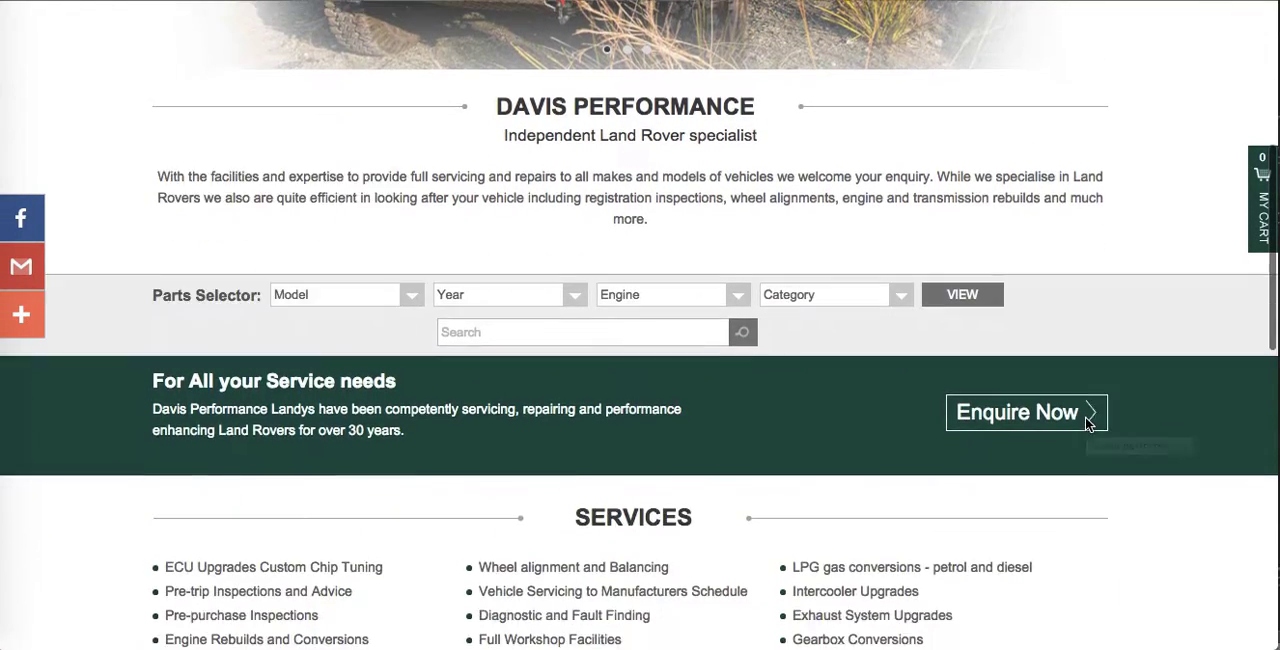
click(406, 293)
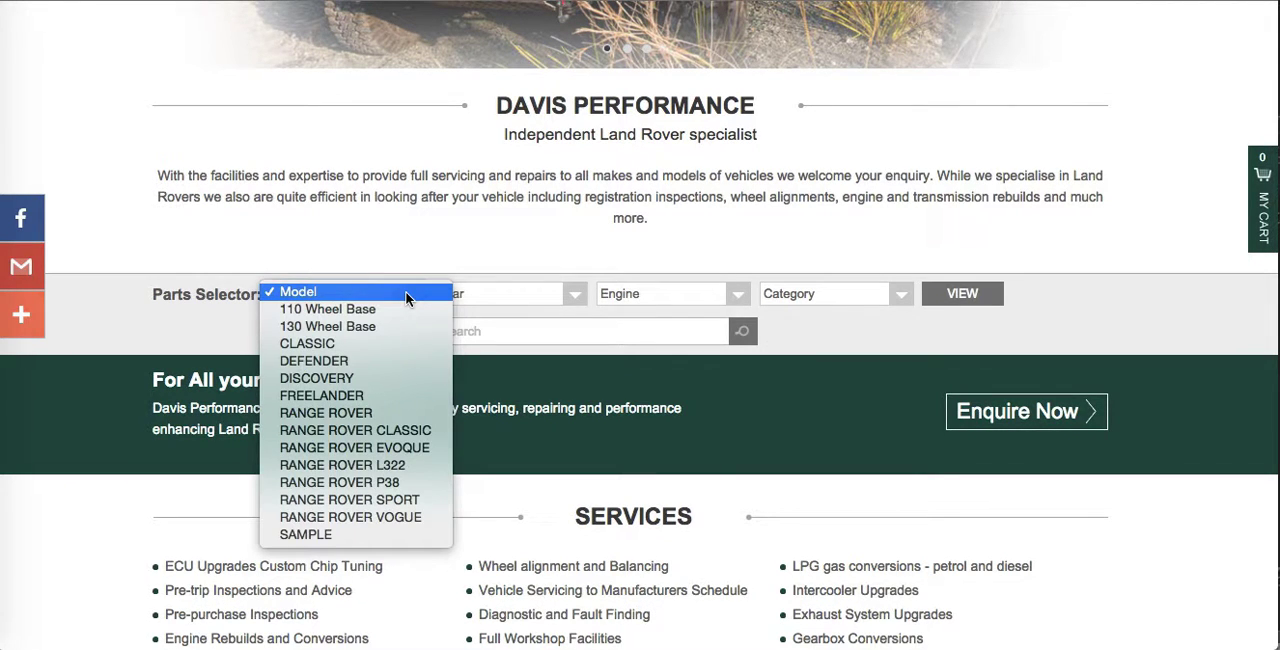
click(370, 377)
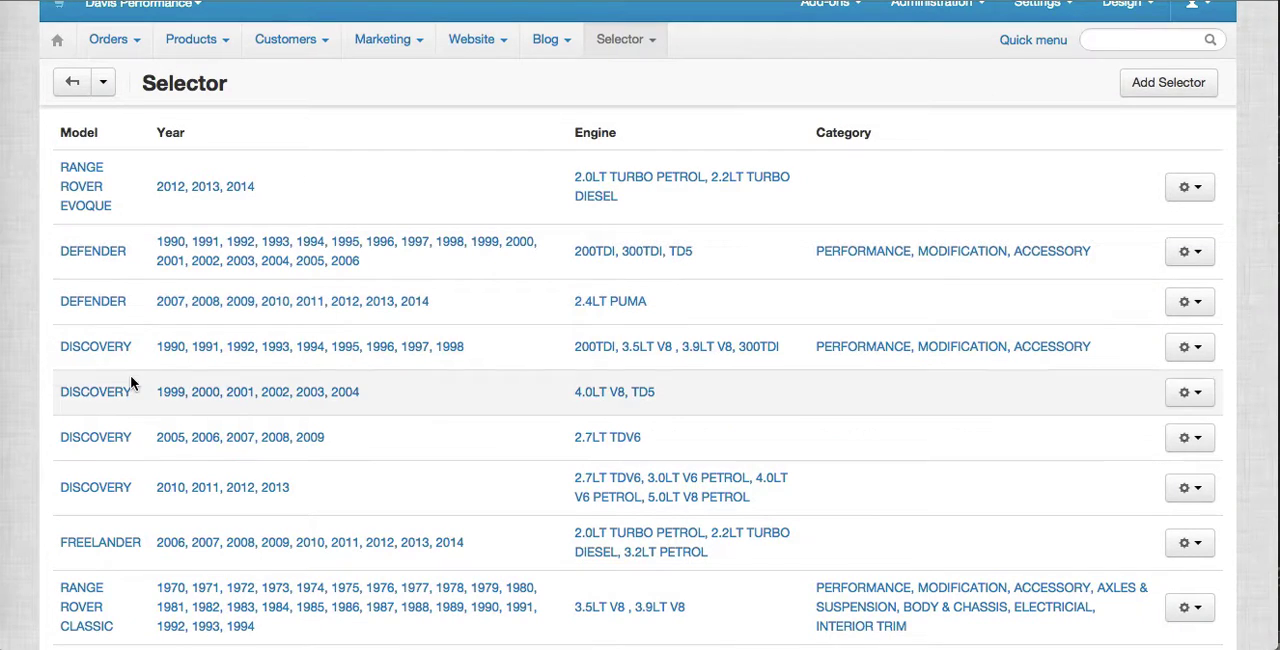
scroll(131, 383, down, 1)
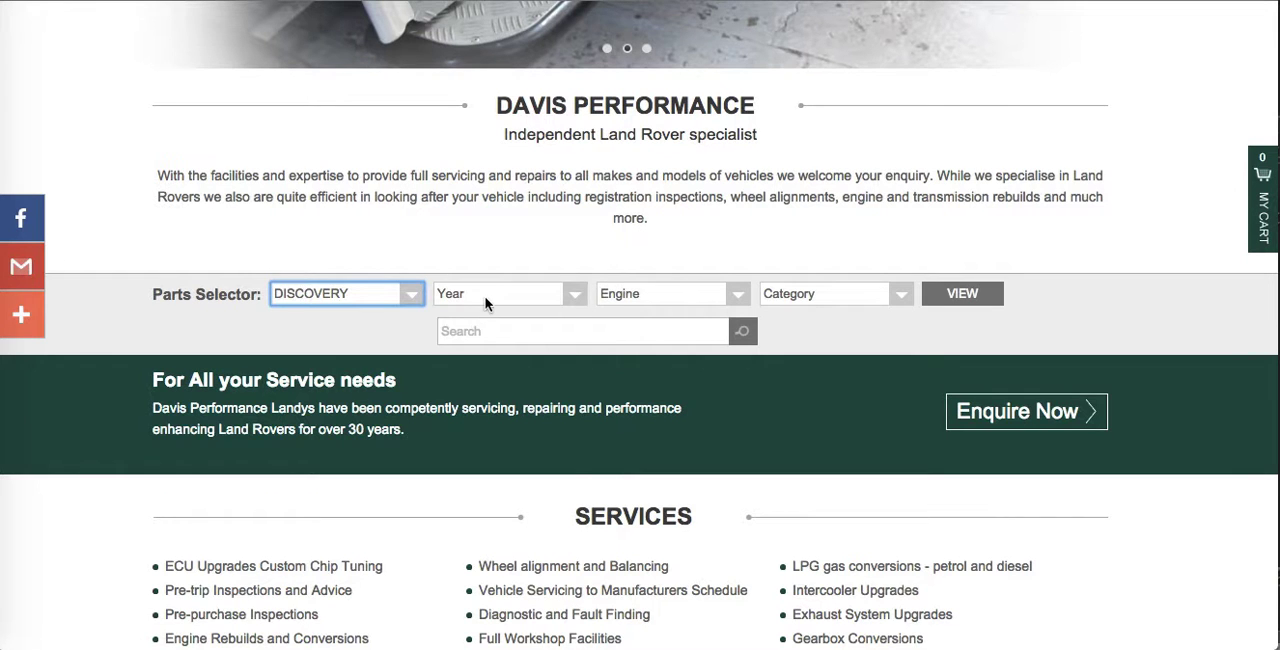
Choose the year 2000 for DISCOVERY in the storefront's Parts Selector and examine the engines offered for it.
click(486, 303)
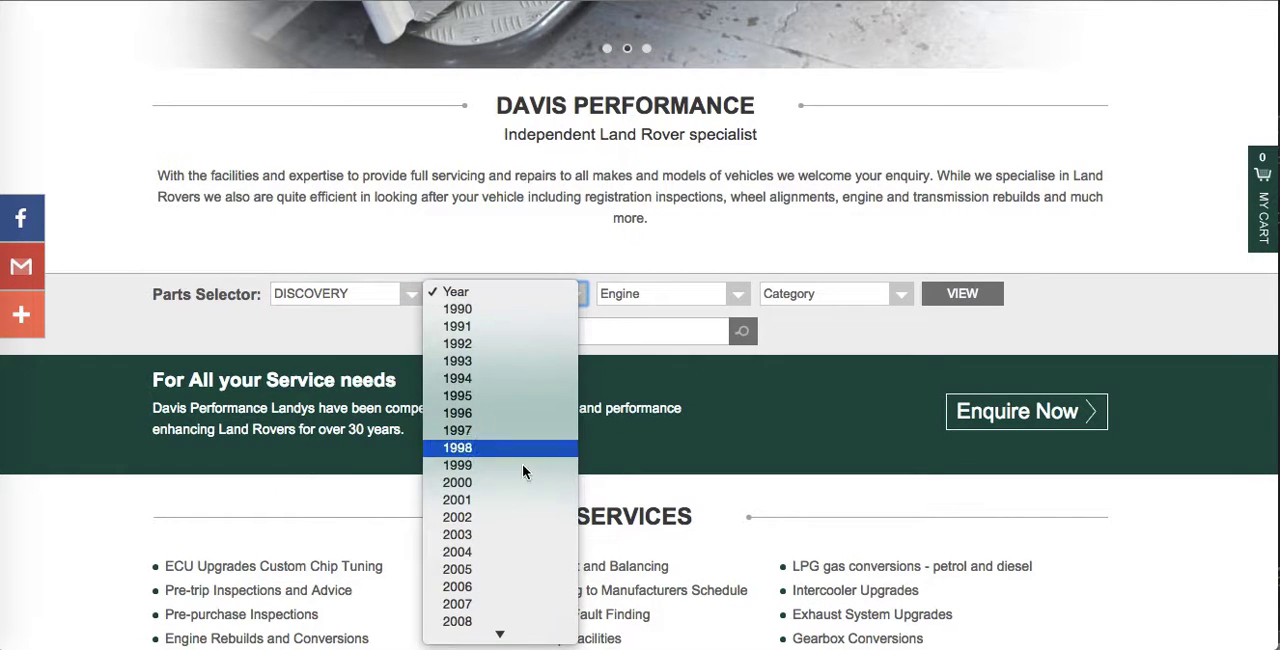
click(526, 484)
click(685, 240)
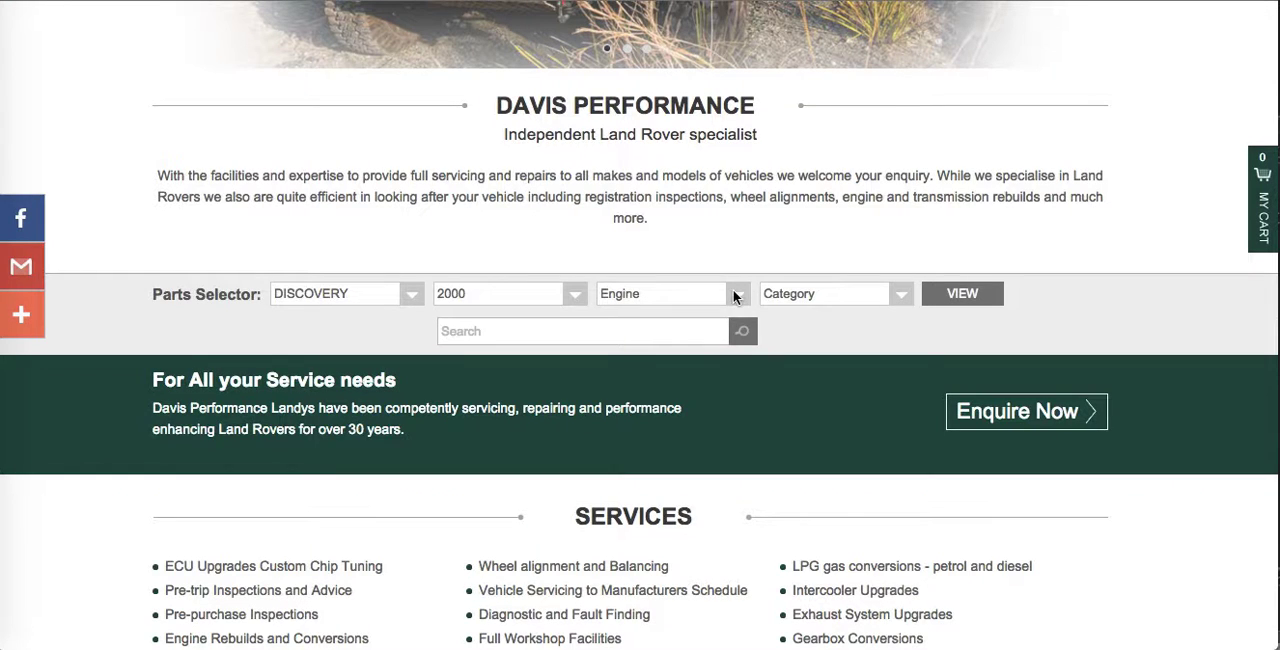
click(733, 293)
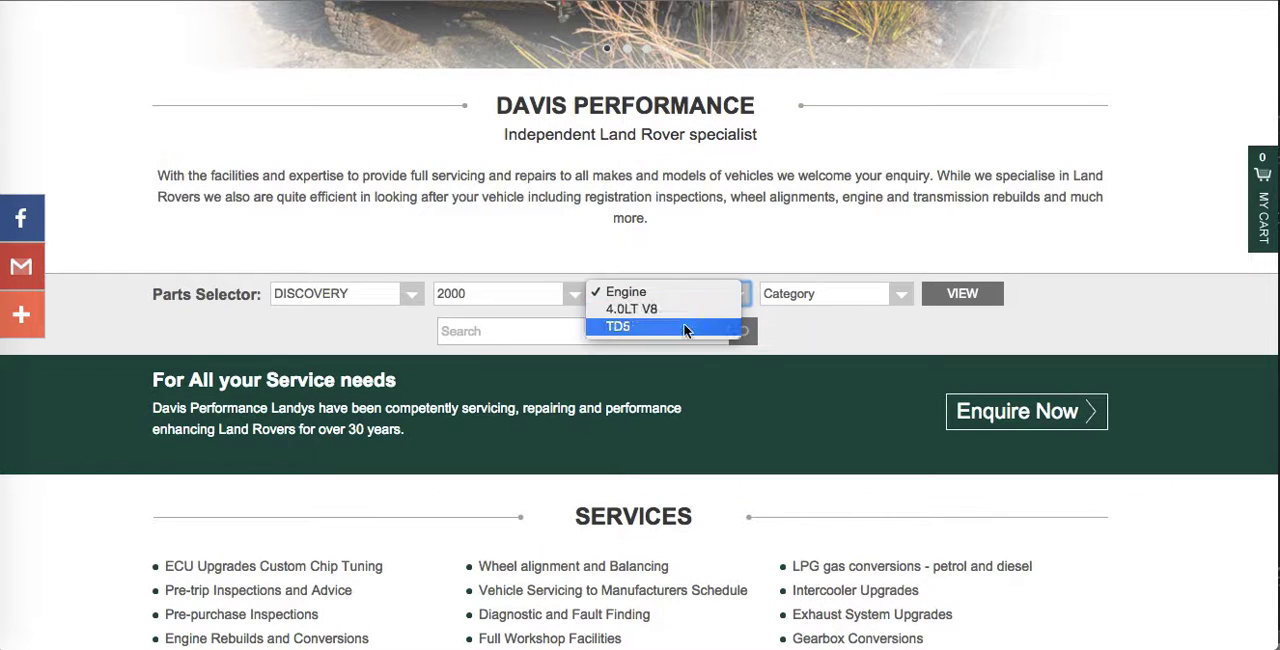
click(683, 270)
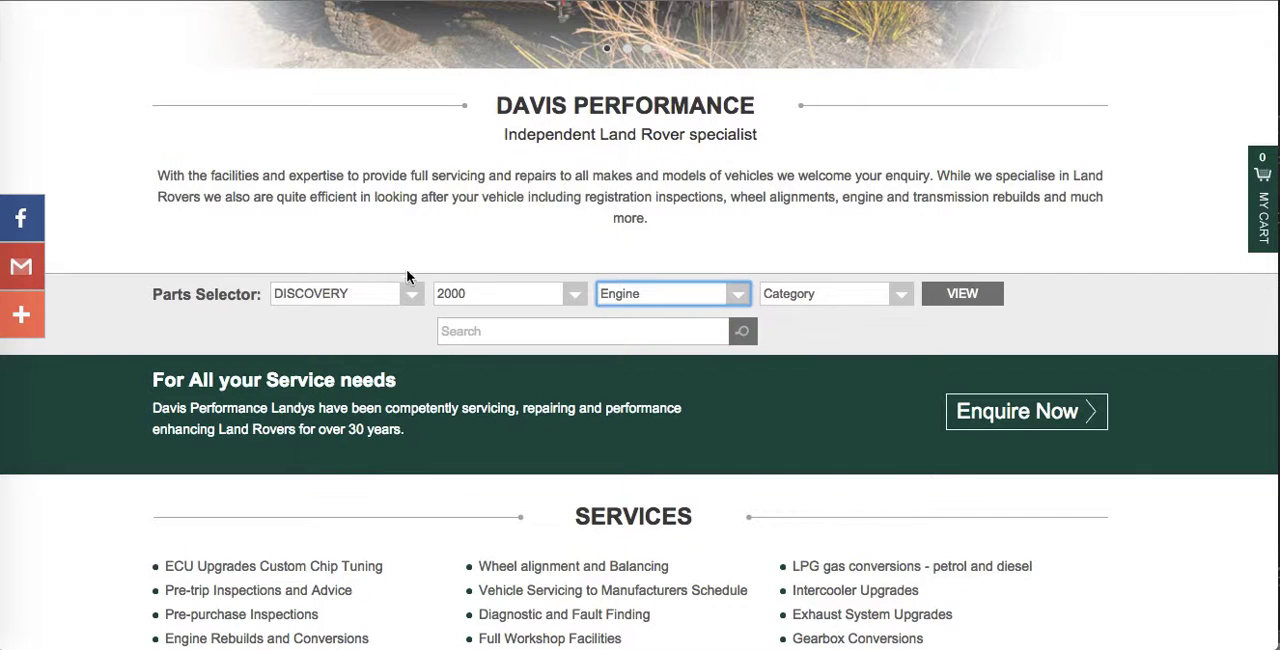
Set the Parts Selector's year to 1992 and its engine to 3.9LT V8.
click(490, 284)
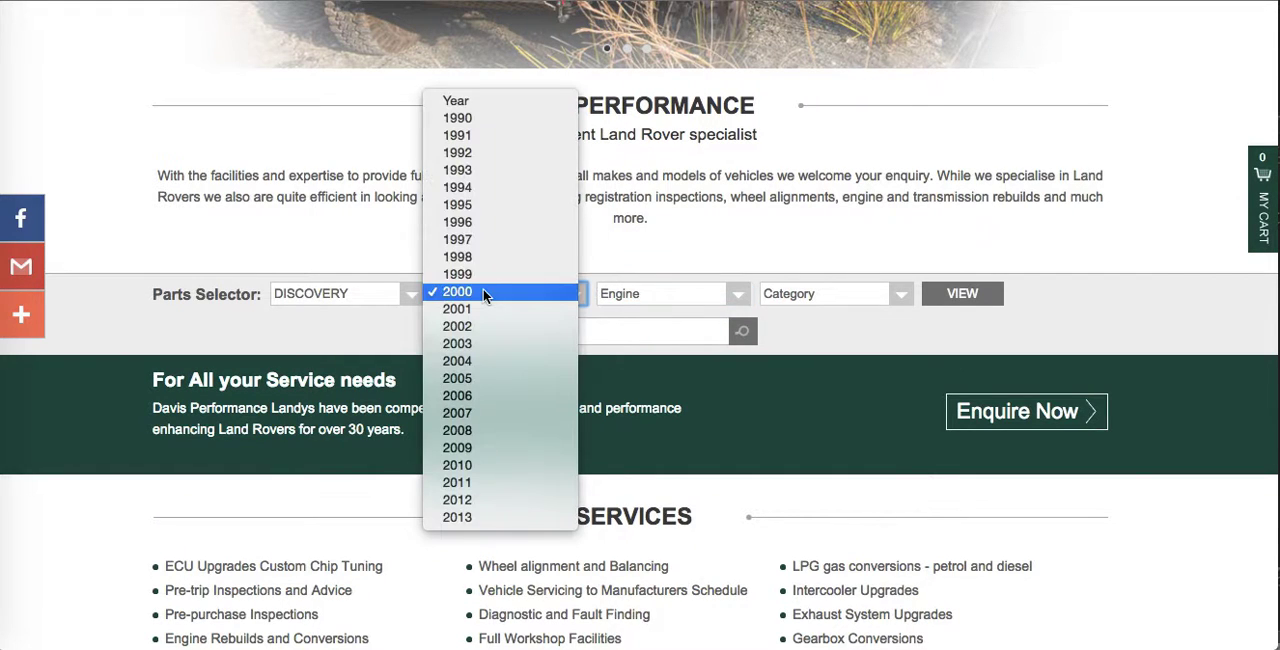
click(471, 148)
click(440, 262)
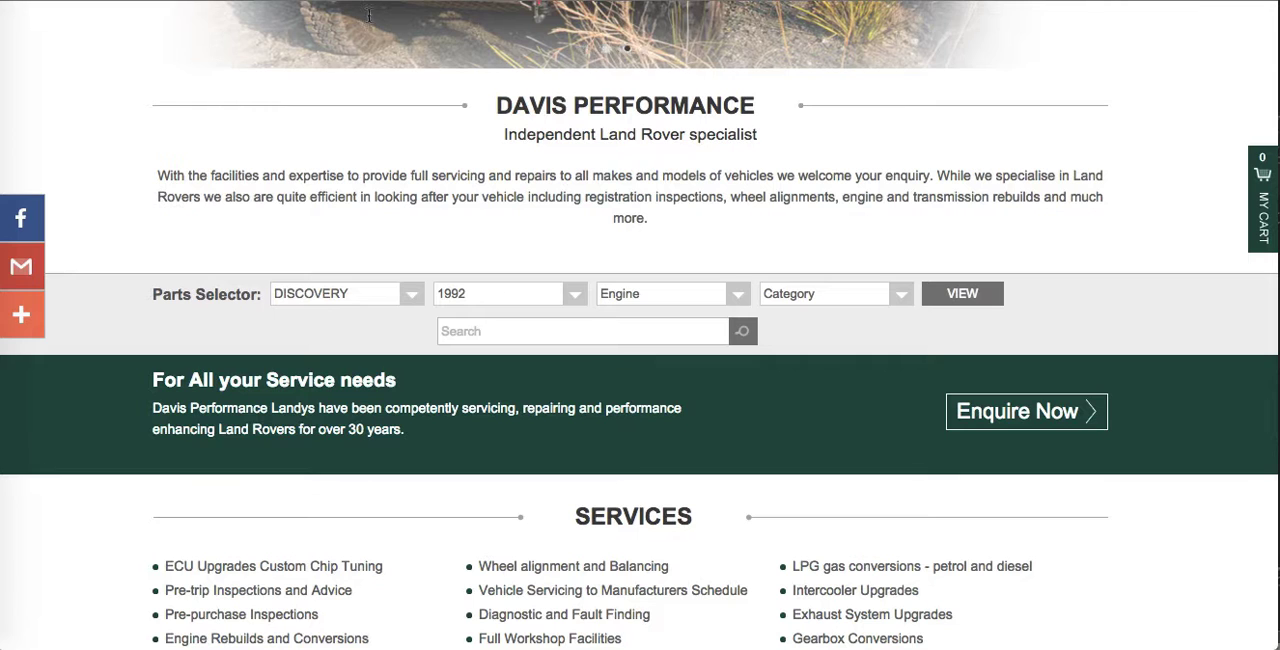
click(664, 296)
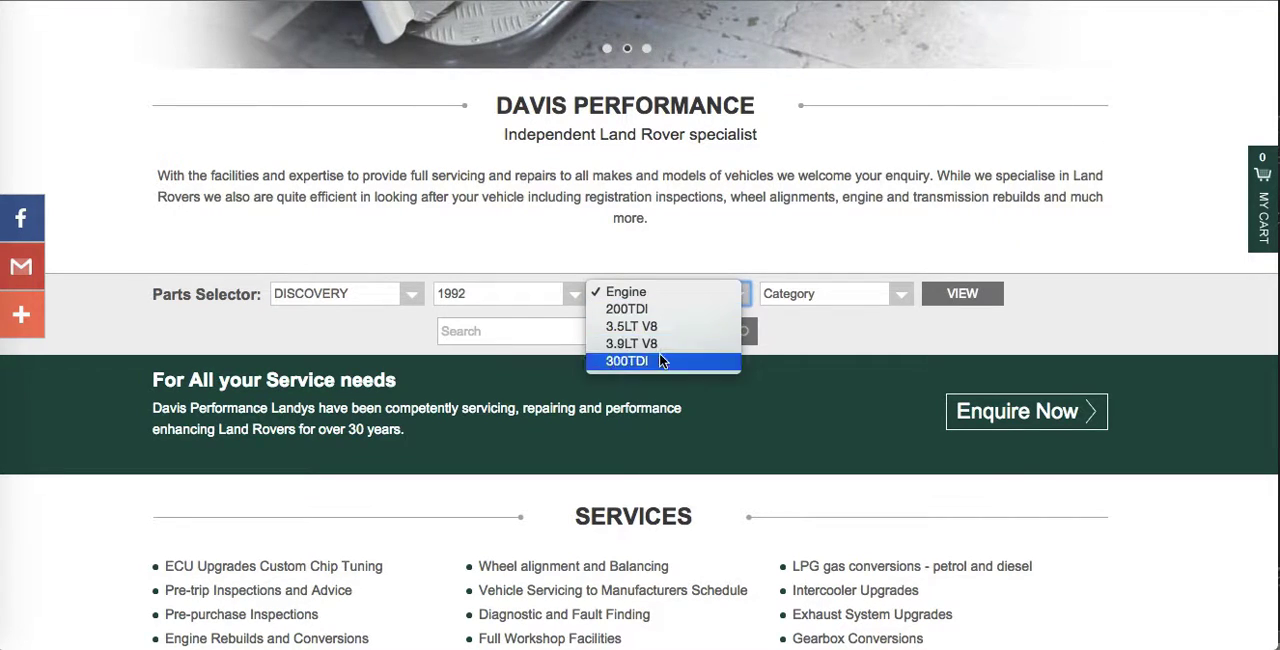
click(660, 341)
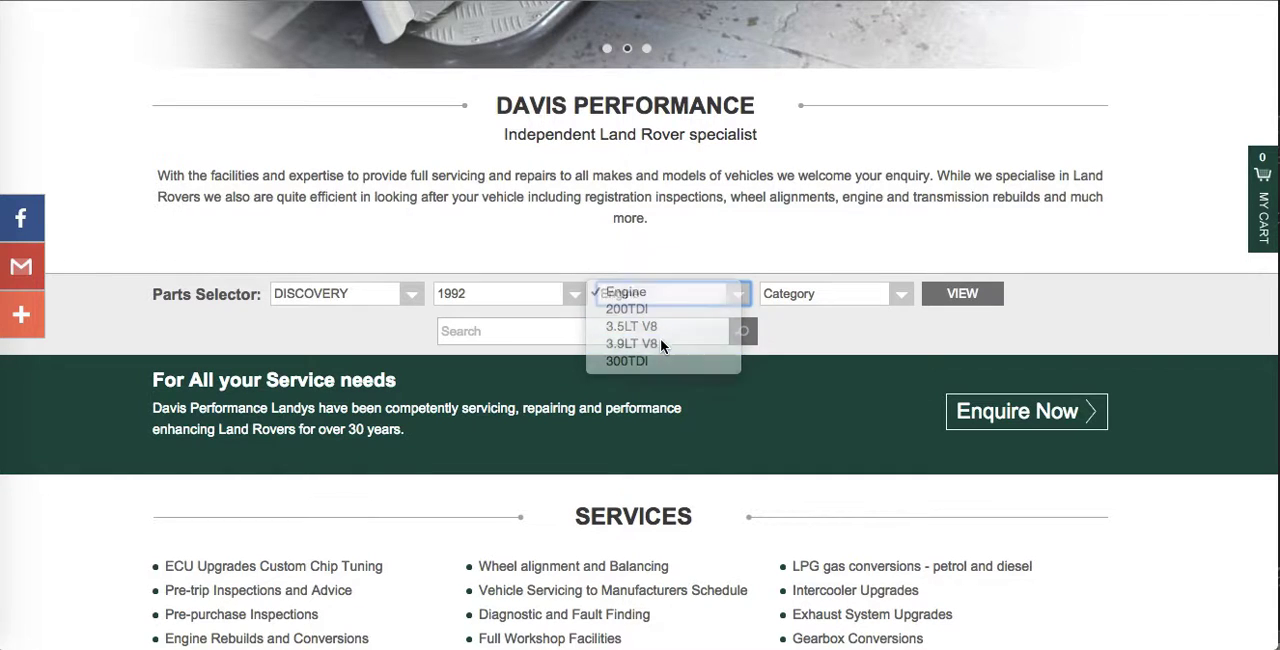
Compare the Parts Selector's category options for the 1992 DISCOVERY with the admin selector list.
click(815, 298)
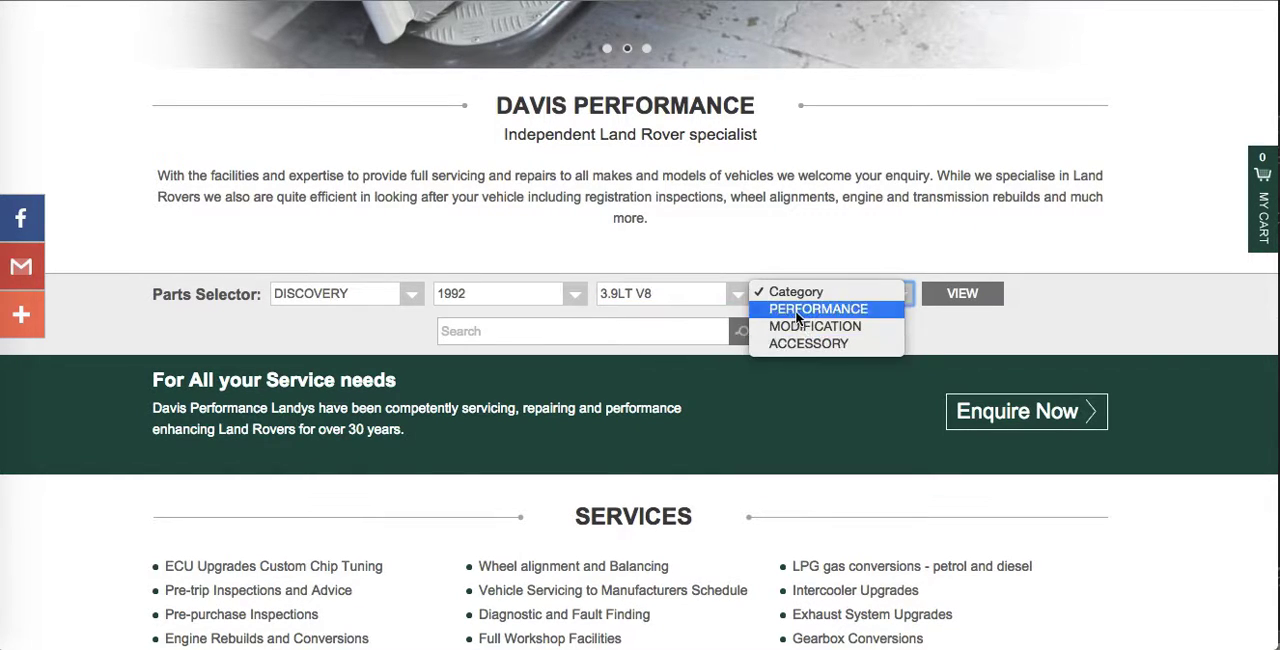
click(585, 8)
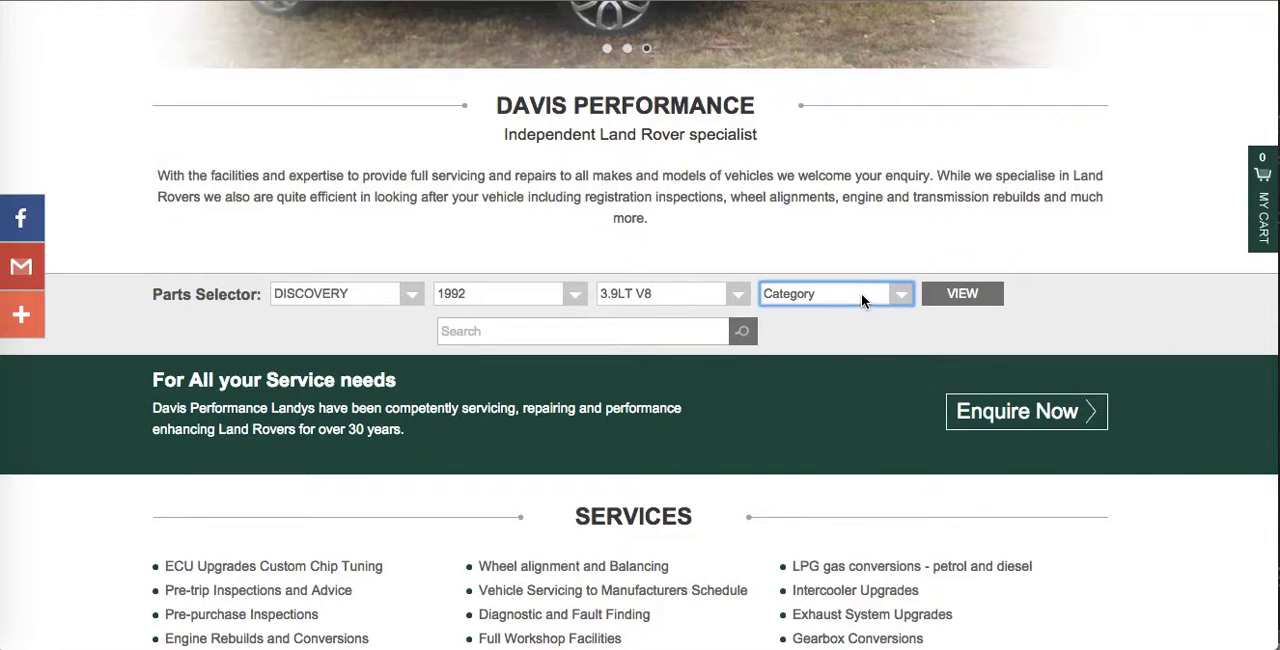
click(861, 293)
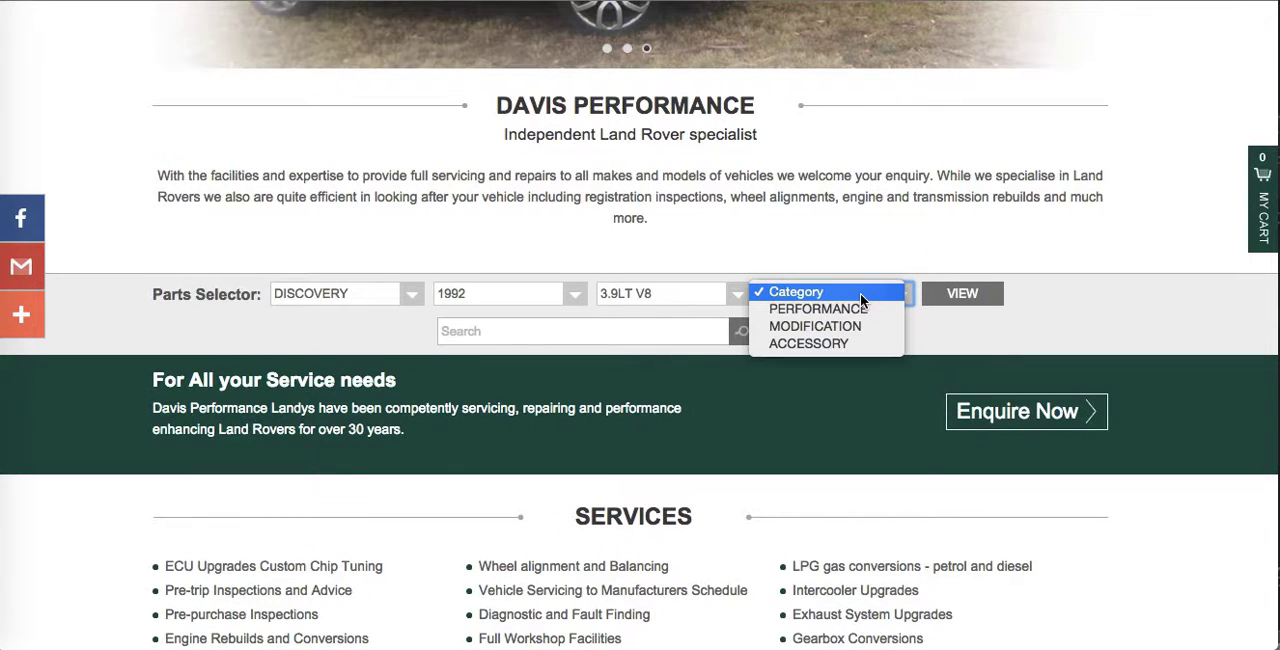
click(973, 355)
Show the parts matching DISCOVERY, 1992 and 3.9LT V8, and look through the product results.
click(963, 293)
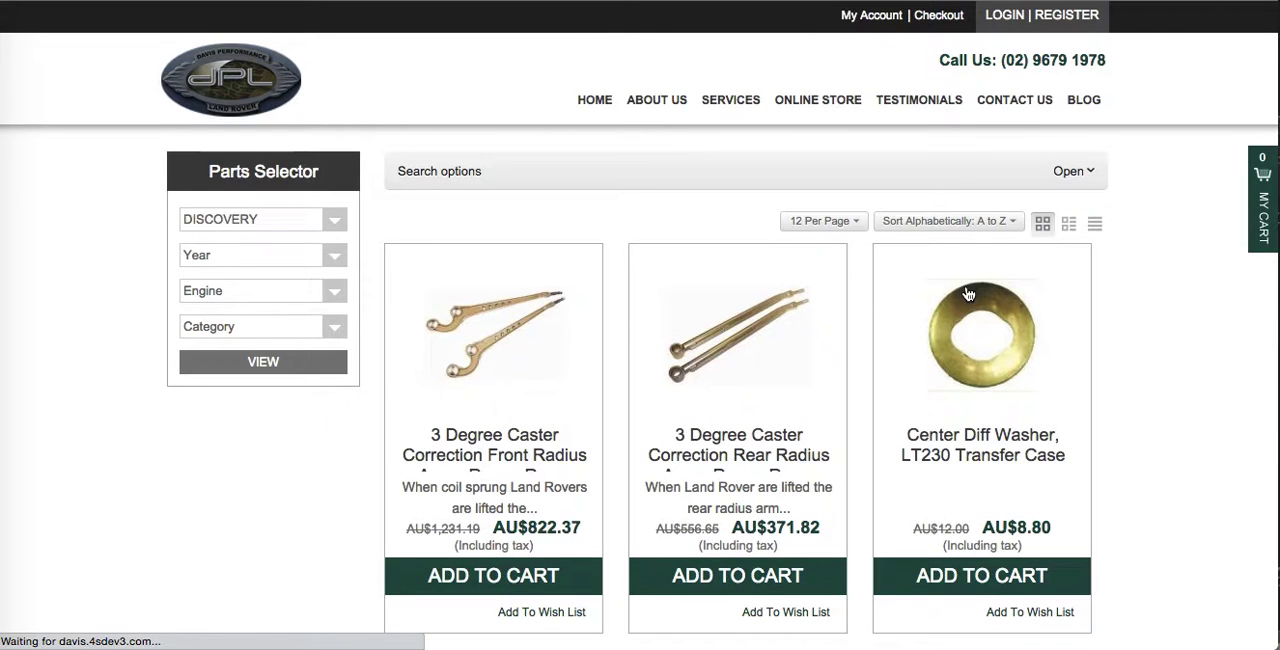
scroll(1193, 465, down, 3)
scroll(1193, 465, down, 8)
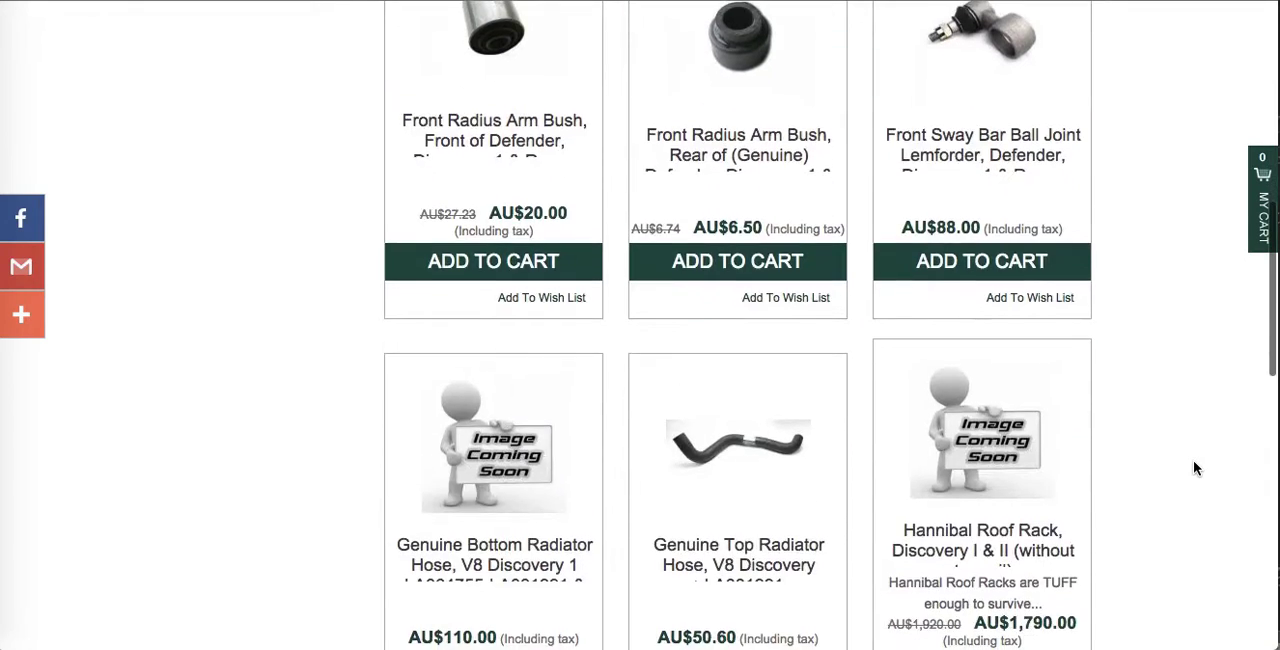
scroll(1193, 465, up, 10)
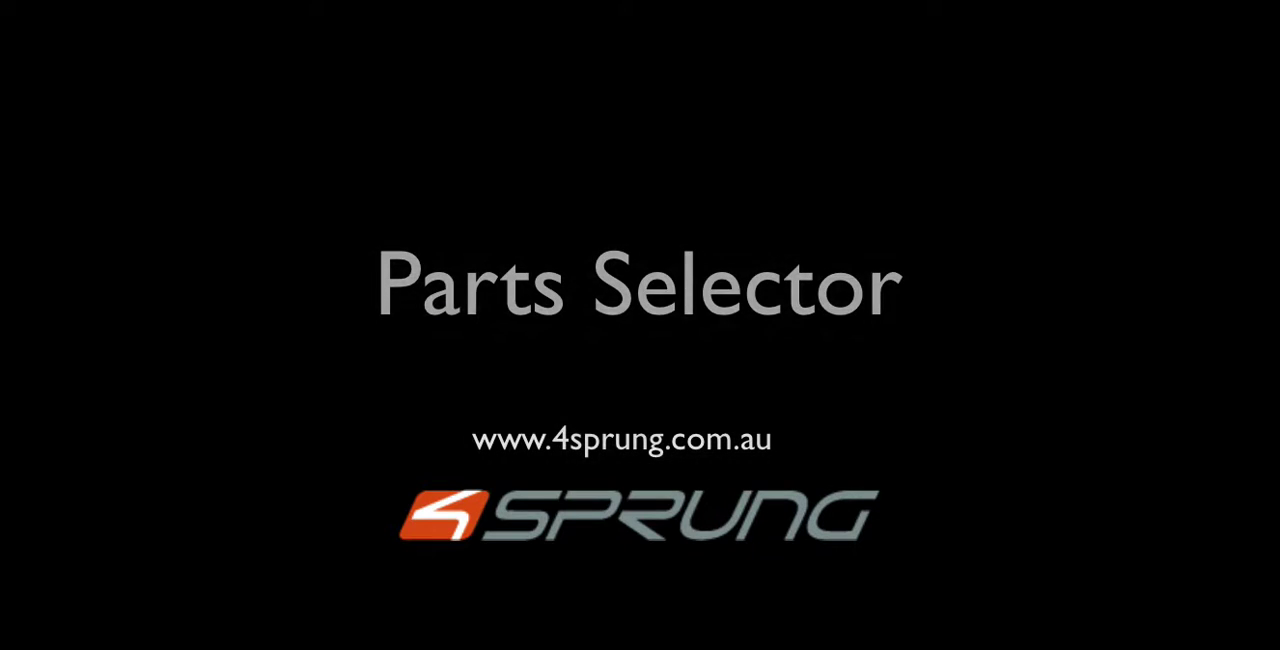